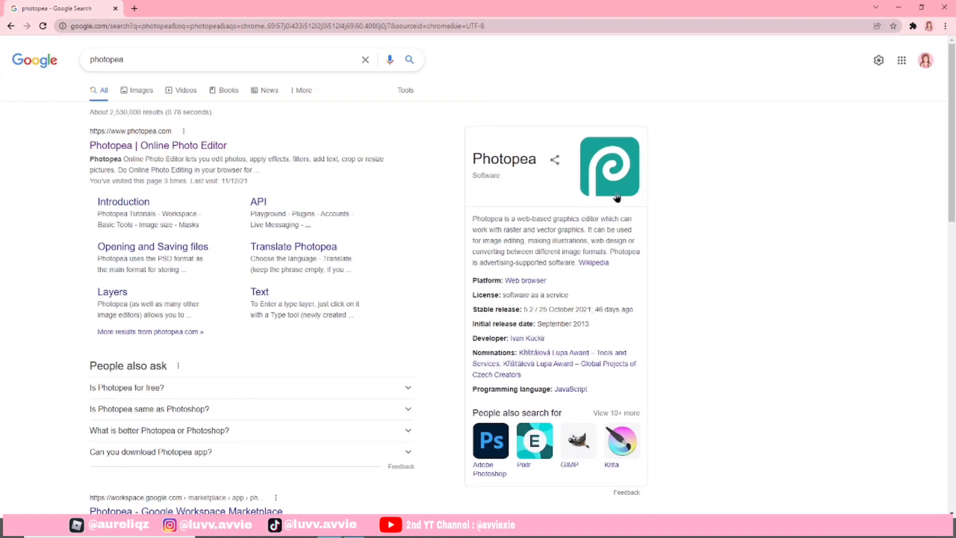
left_click_drag(474, 159, 535, 162)
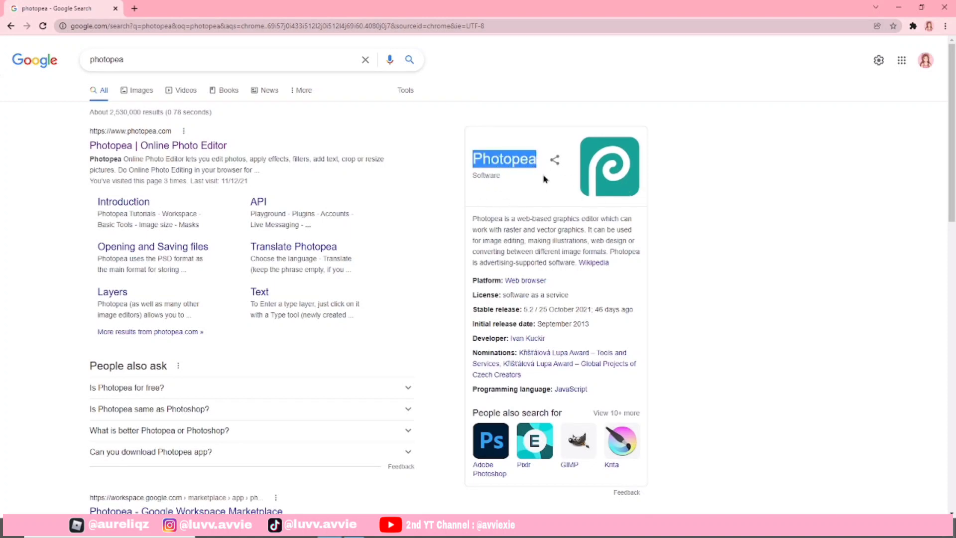
left_click(512, 192)
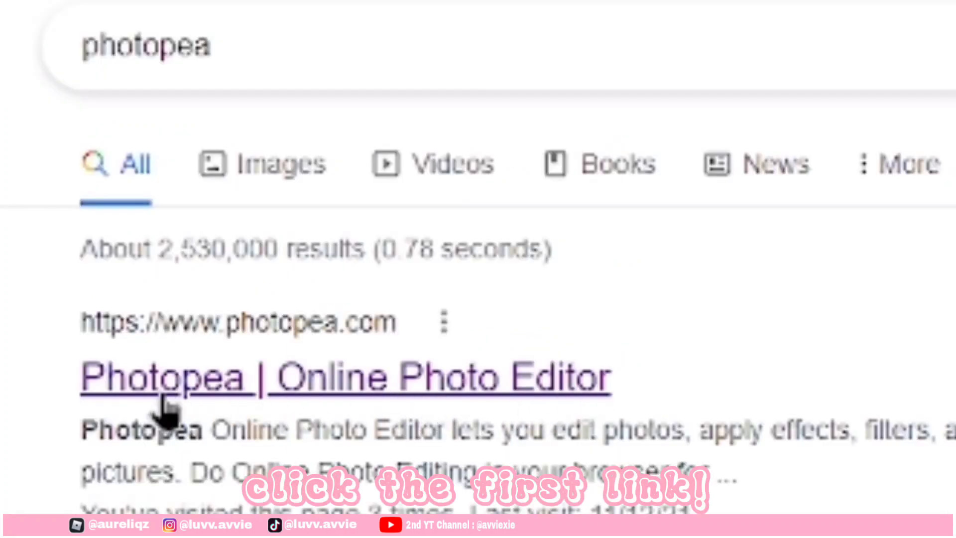
Open the Photopea website from the search results and start a new project named "thumbnail tutorial"
left_click(268, 389)
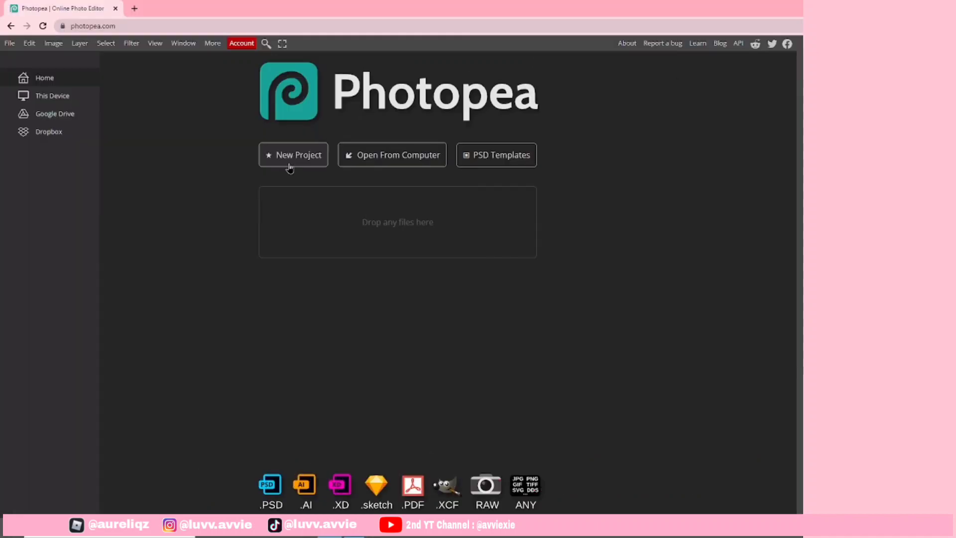
left_click(290, 155)
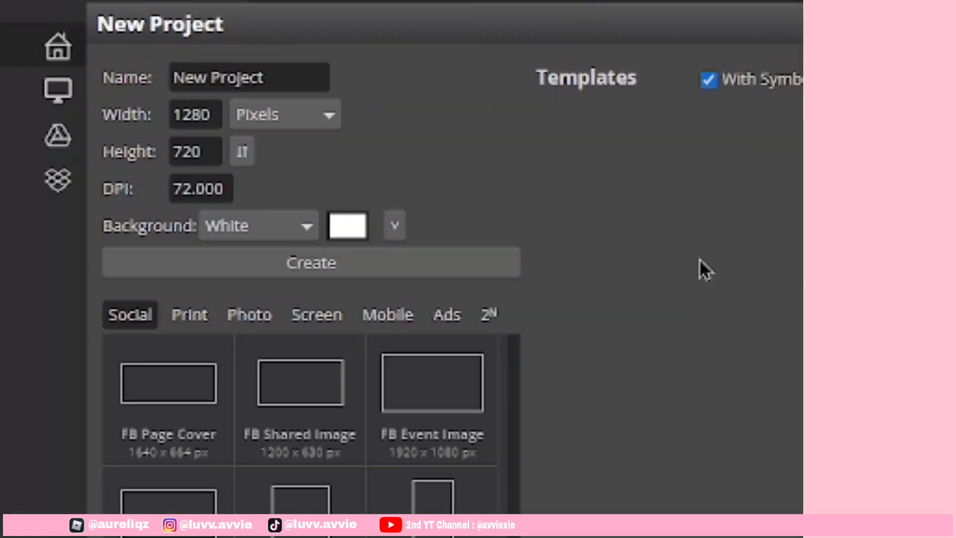
left_click_drag(279, 81, 132, 70)
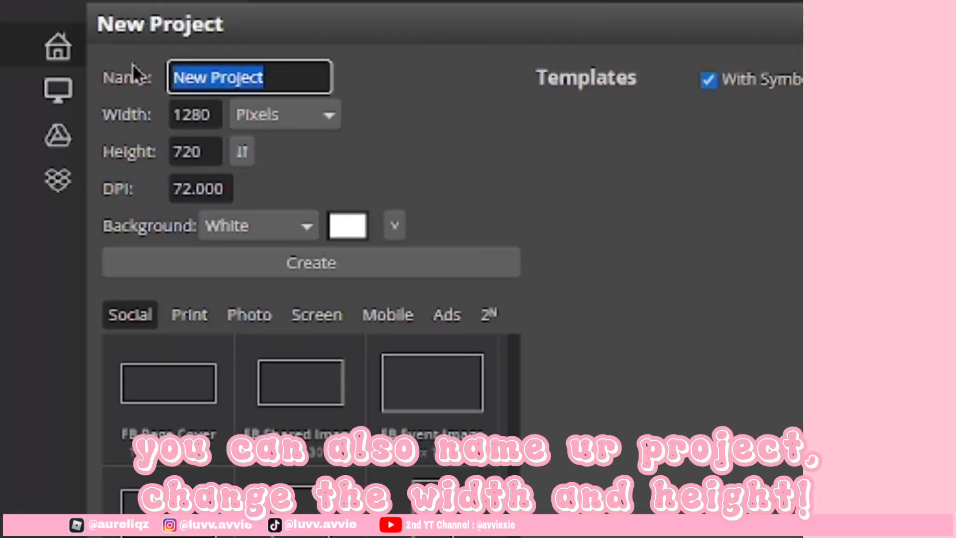
key("BackSpace")
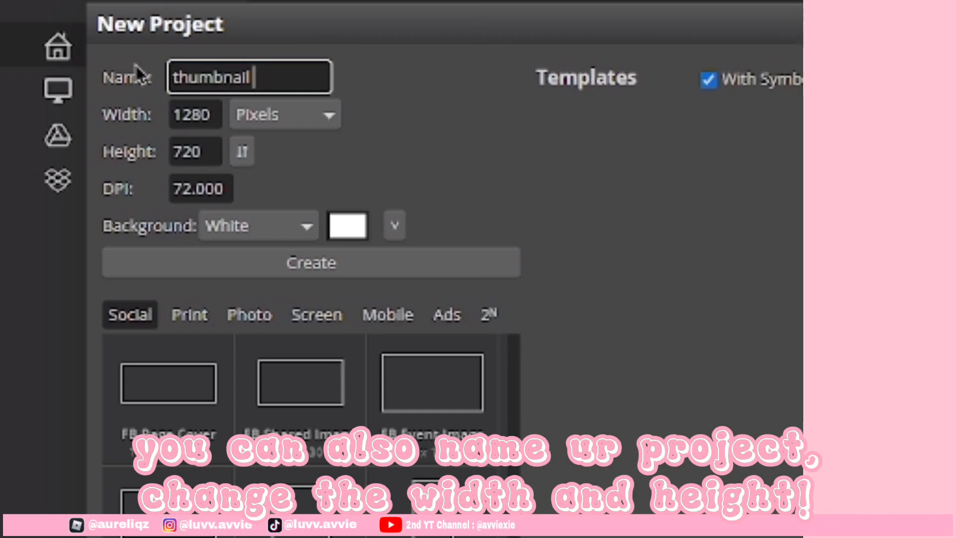
type("thumbnail tutorial")
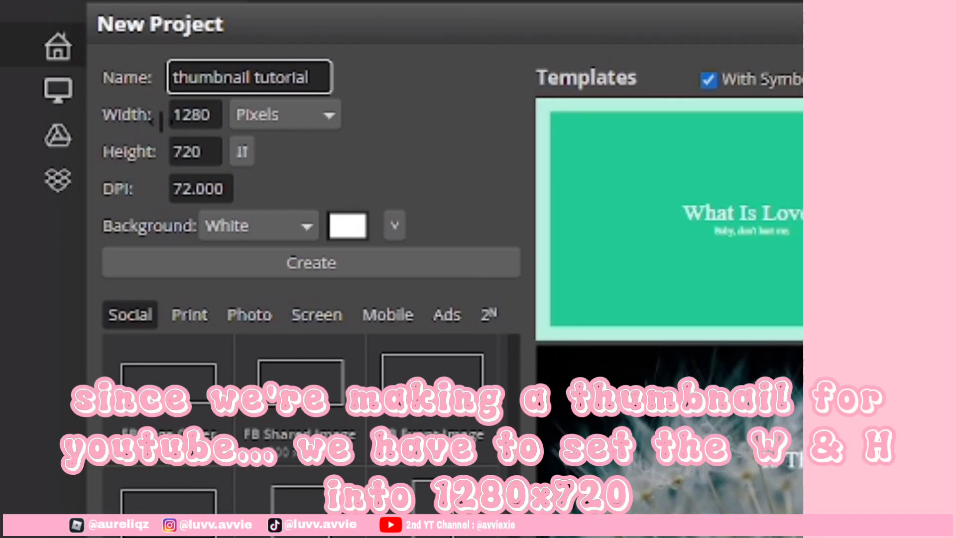
Check that the new project's width and height are 1280 by 720 pixels
left_click_drag(181, 117, 234, 123)
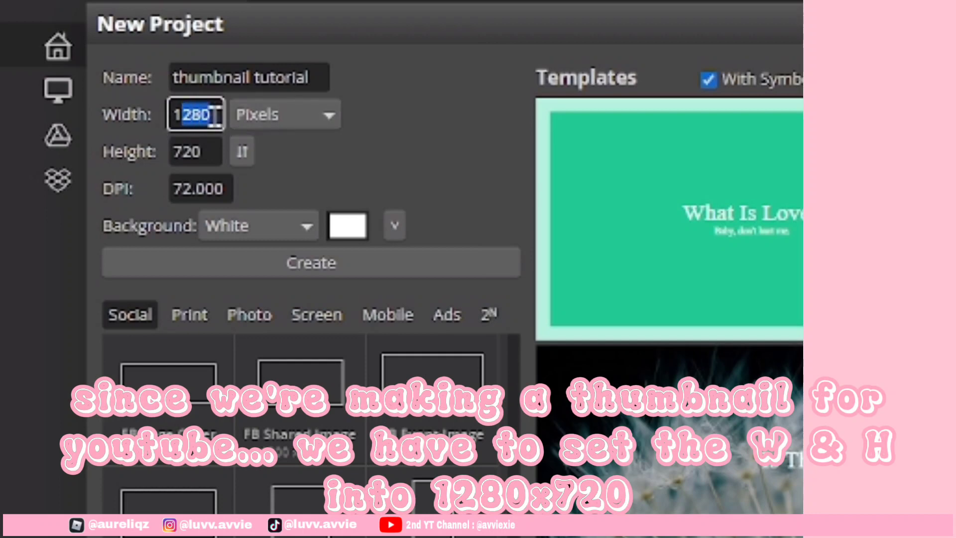
left_click(380, 149)
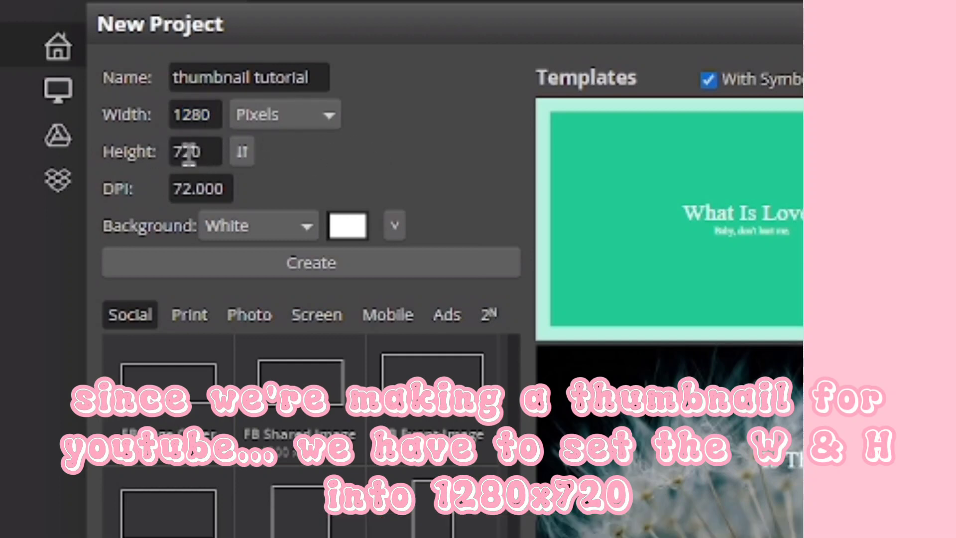
left_click_drag(176, 154, 384, 153)
left_click(422, 142)
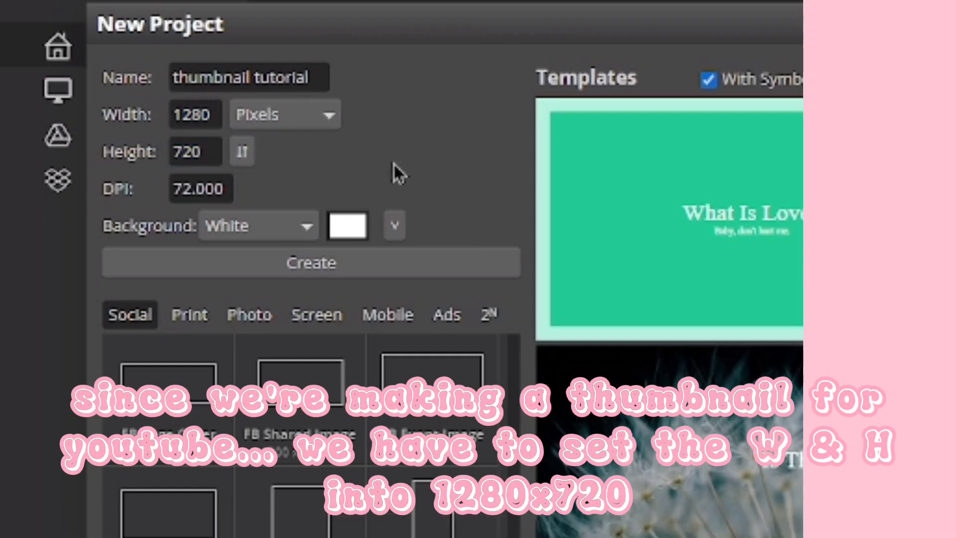
Try the Black, Transparent and Custom background options for the new project and return the setting to White
left_click(306, 234)
left_click(264, 279)
left_click(260, 232)
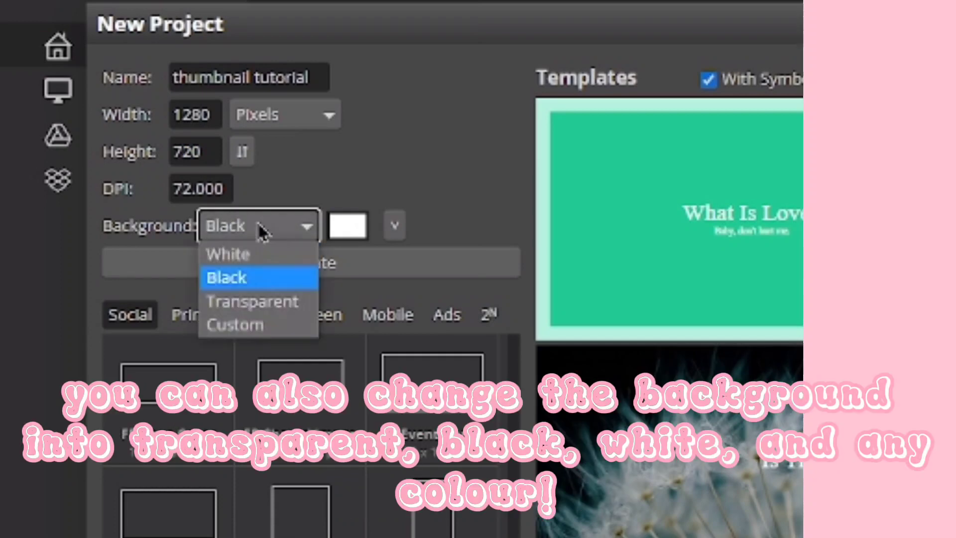
left_click(260, 303)
left_click(262, 238)
left_click(252, 322)
left_click(256, 232)
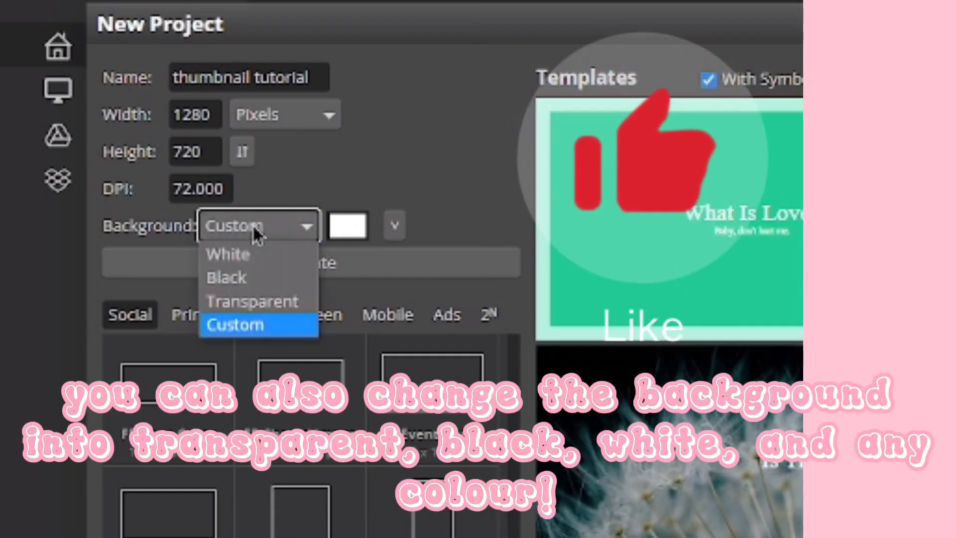
left_click(256, 257)
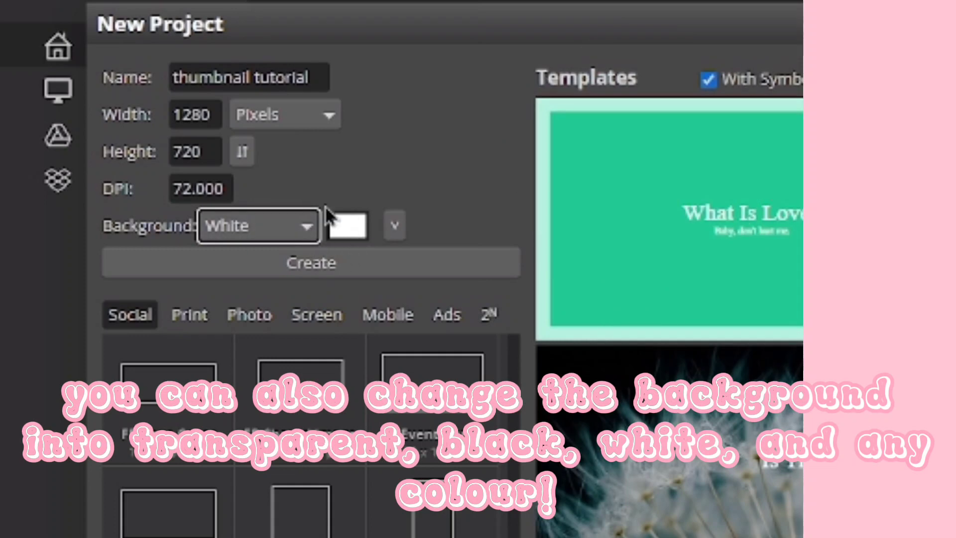
Choose pure white as the custom background colour and create the project
left_click(359, 233)
mouse_move(392, 310)
left_mouse_down()
mouse_move(446, 307)
mouse_move(447, 394)
mouse_move(423, 275)
left_mouse_up()
left_click_drag(374, 367, 109, 167)
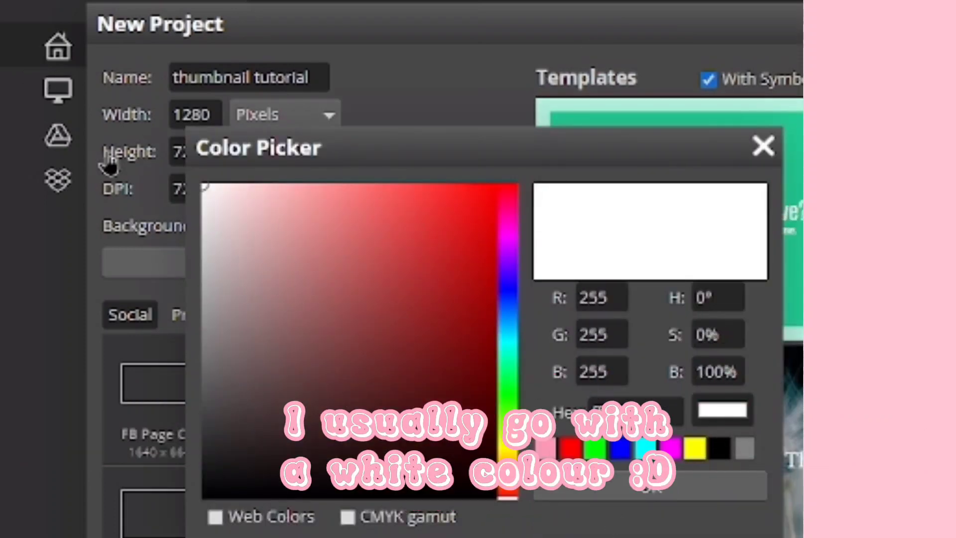
left_click(619, 490)
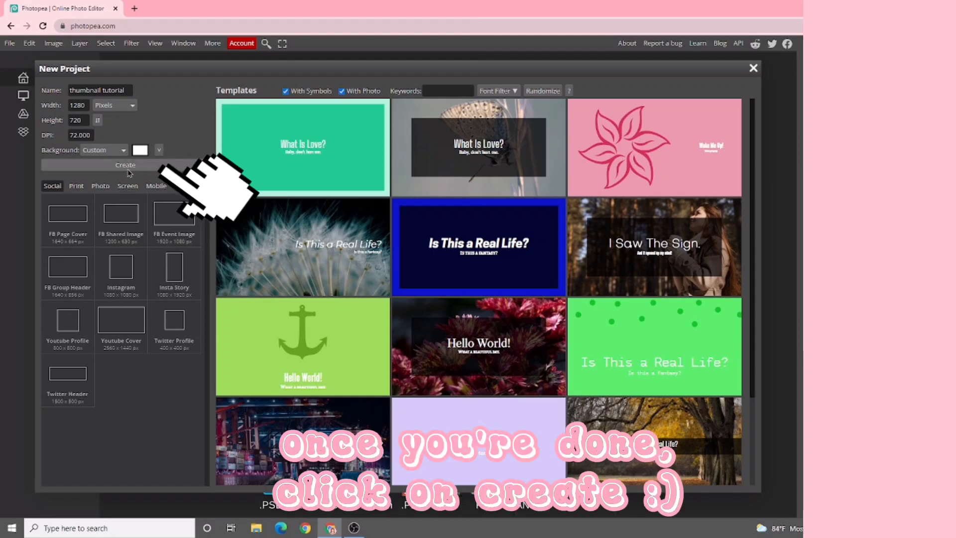
left_click(127, 167)
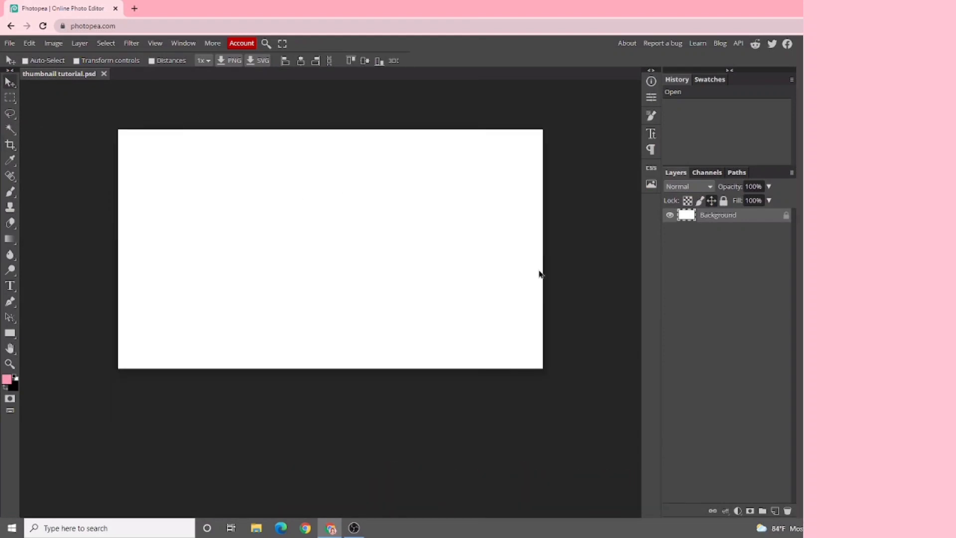
Switch to File Explorer, shrink its window beside the canvas and open the YOUTUBE folder
left_click(256, 529)
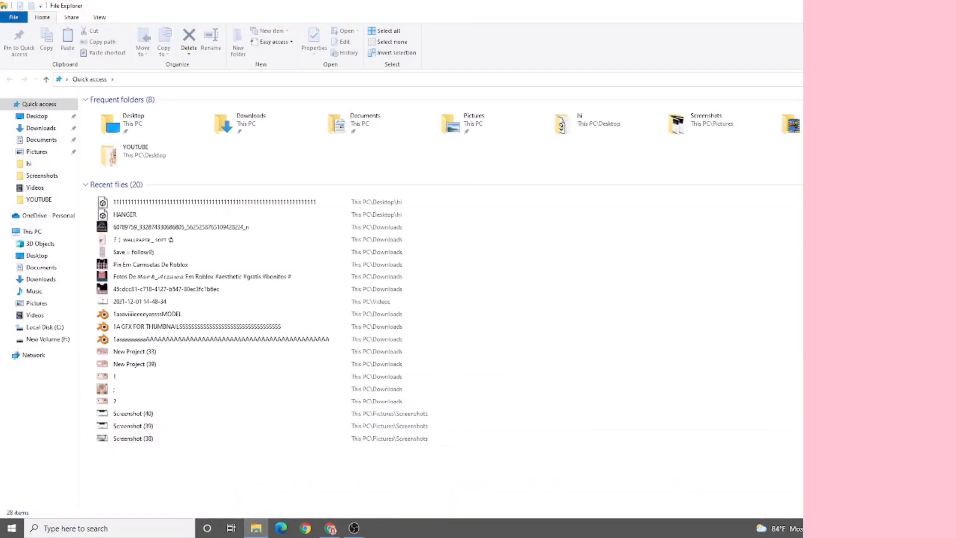
key("super+Down")
left_click_drag(627, 72, 716, 89)
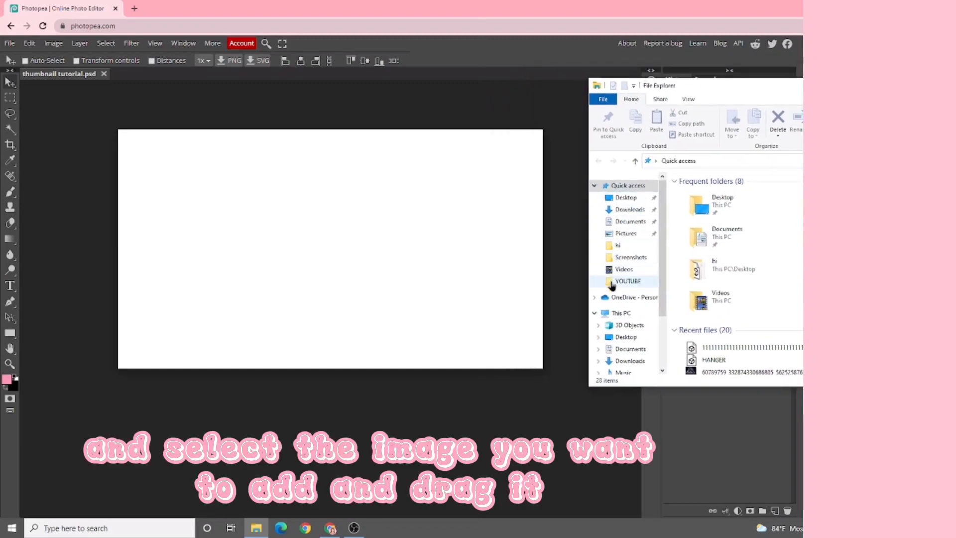
left_click(628, 281)
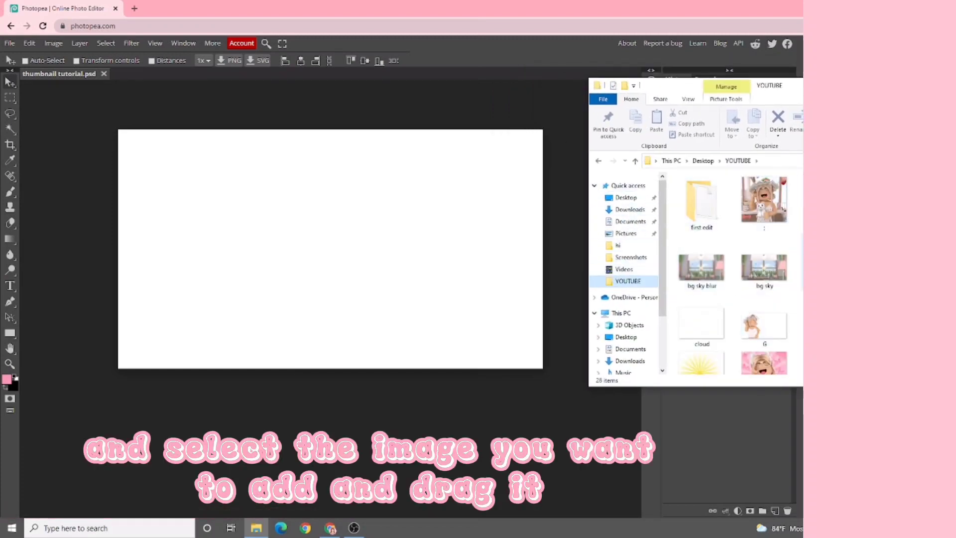
scroll(719, 252, "down", 3)
left_click_drag(796, 90, 753, 80)
scroll(687, 298, "up", 3)
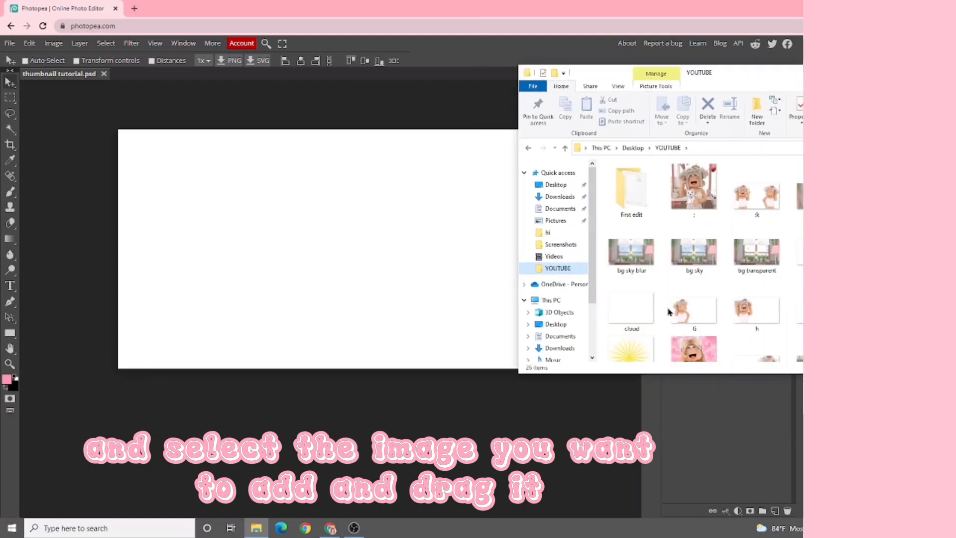
Place the bedroom background image "okk" from the folder onto the canvas, filling it, and commit the placement
scroll(687, 299, "down", 3)
left_click(732, 282)
scroll(722, 269, "up", 1)
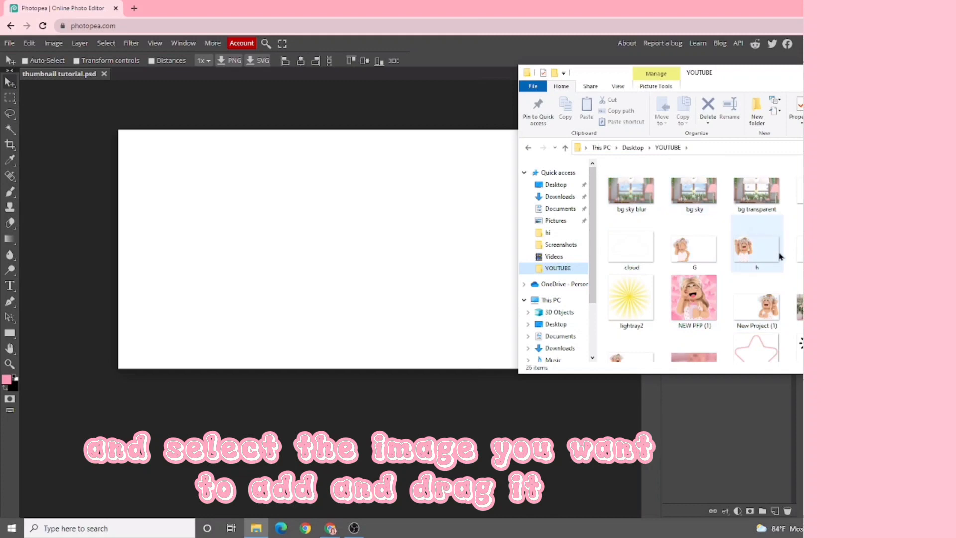
scroll(777, 257, "down", 1)
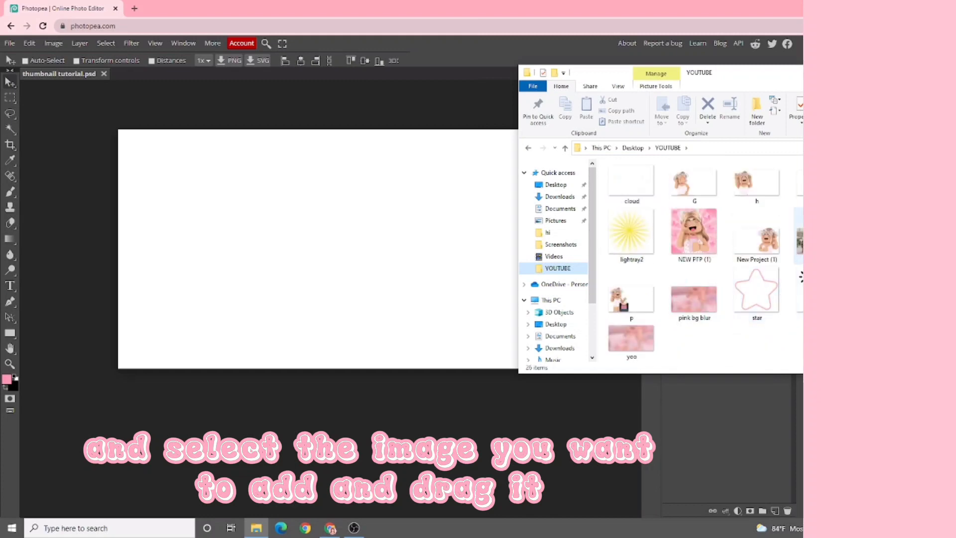
left_click_drag(799, 234, 345, 253)
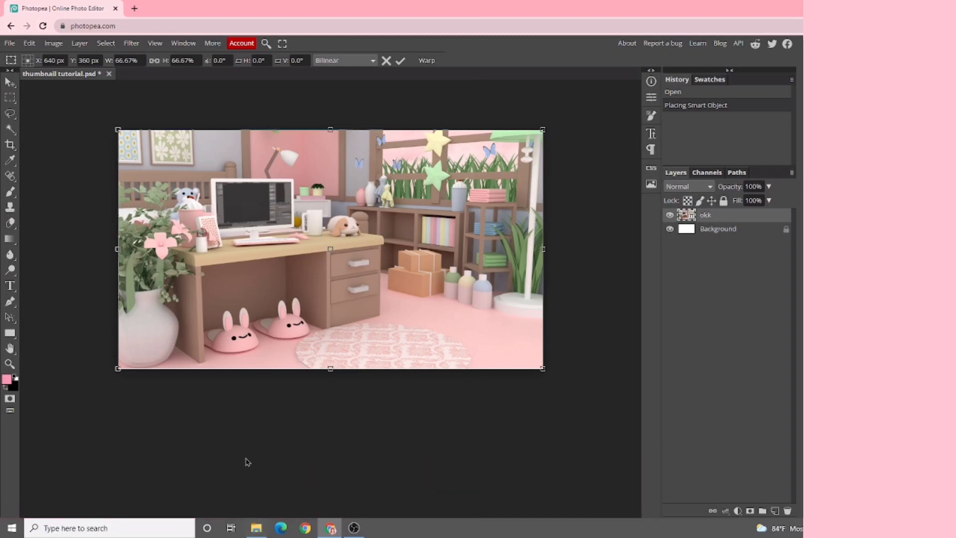
left_click(6, 80)
scroll(247, 245, "up", 3)
scroll(247, 245, "down", 2)
Place the character image "hi" from the YOUTUBE folder over the bedroom background and commit it at its placed size
left_click(256, 528)
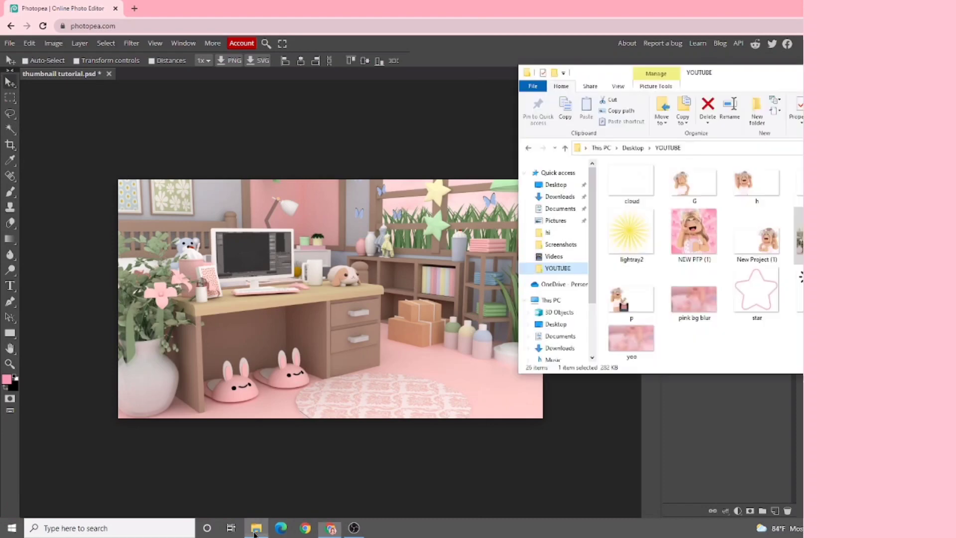
scroll(722, 289, "up", 3)
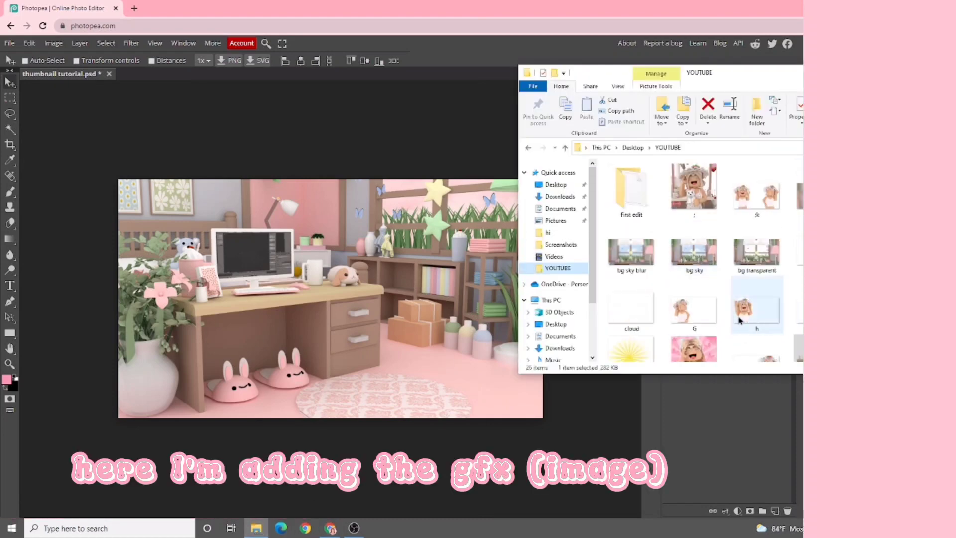
left_click_drag(800, 308, 373, 300)
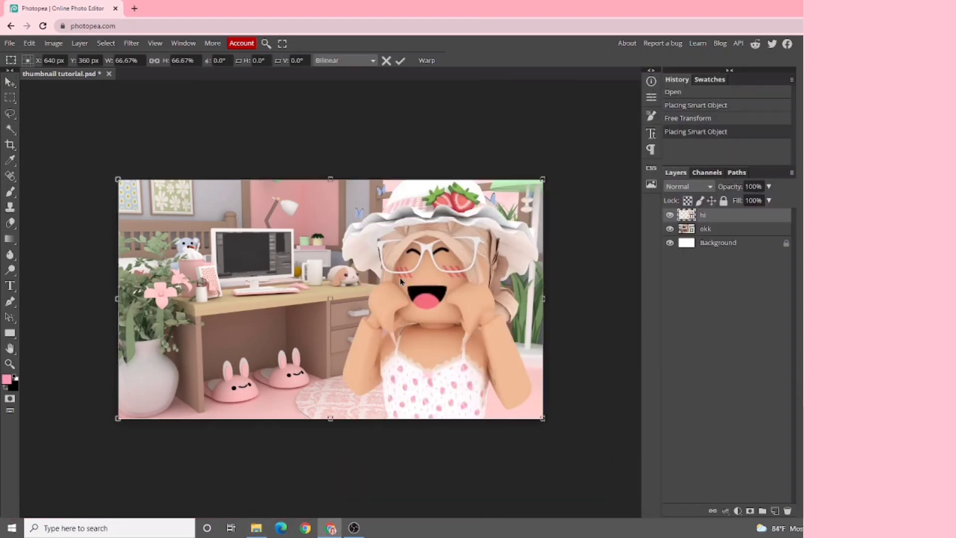
key("Return")
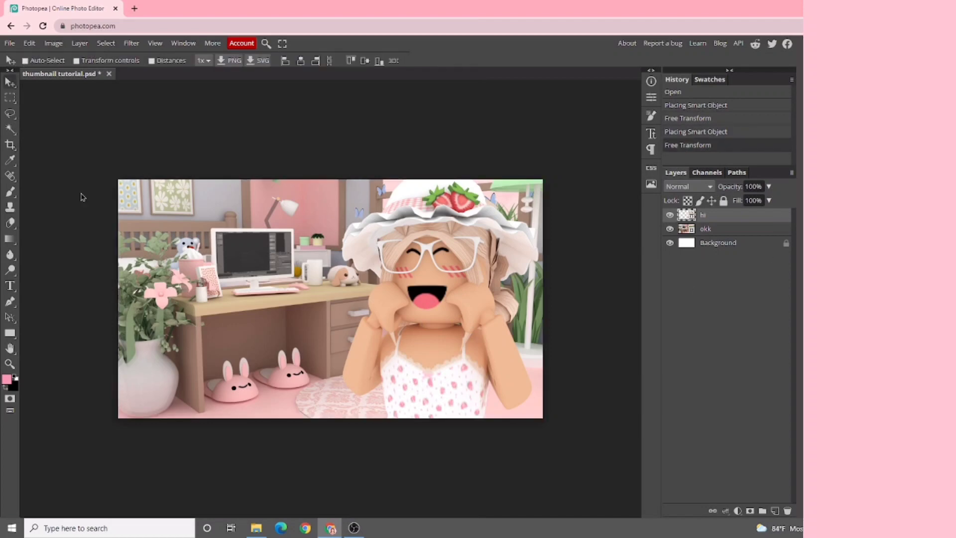
Add the text "THUMBNAIL" over the desk monitor in the Blackletted font and enlarge it to 116 px
left_click(13, 291)
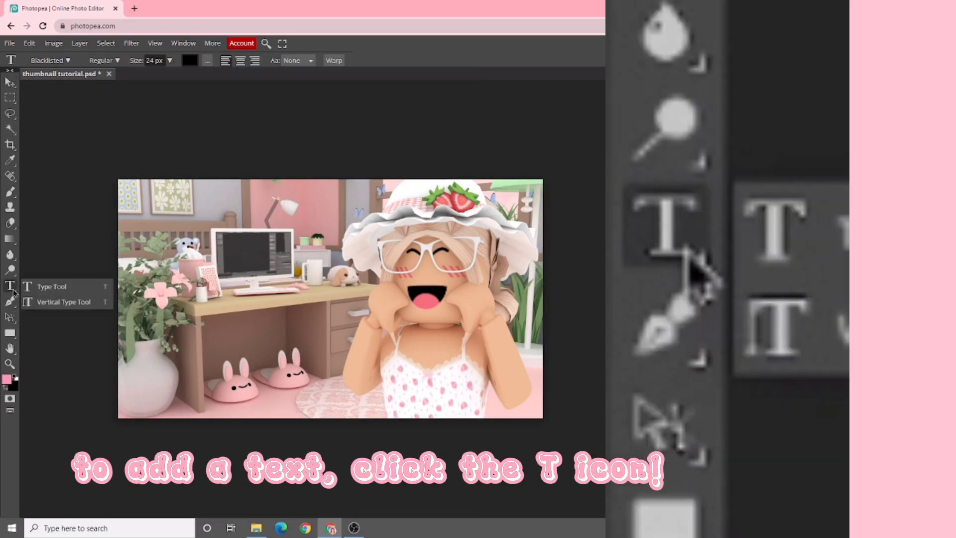
left_click(227, 273)
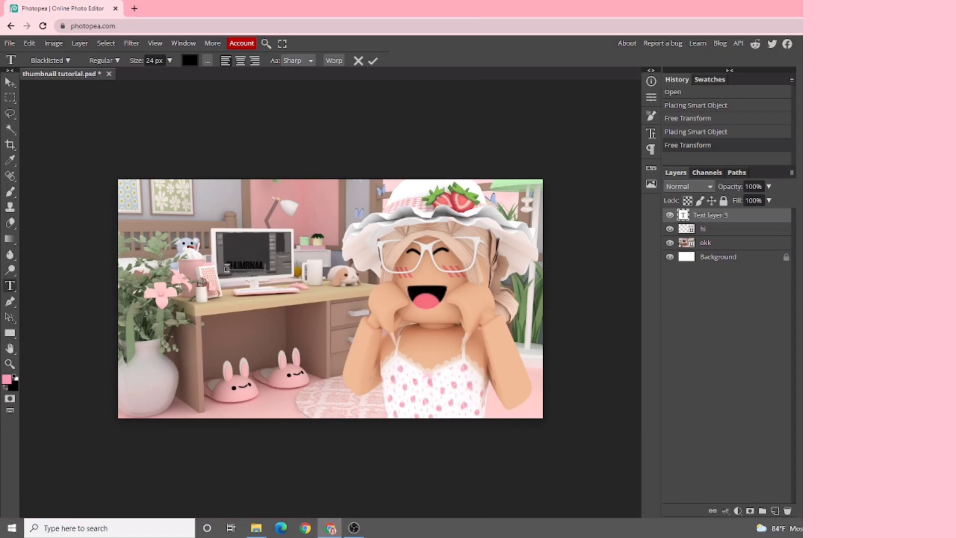
type("THUMBNAIL")
left_click(170, 61)
left_click_drag(152, 77, 167, 93)
Move the "THUMBNAIL" text into the upper-left area of the picture, clear of the character
left_click(10, 82)
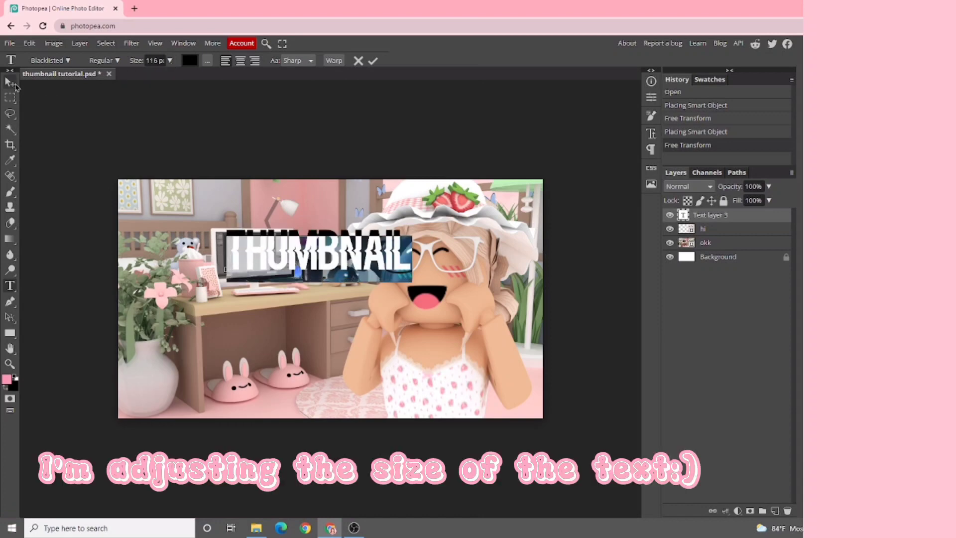
left_click_drag(348, 264, 268, 245)
left_click(269, 247)
Duplicate the "THUMBNAIL" text layer, move the copy directly below the original and change its wording to "TUTORIAL"
right_click(749, 217)
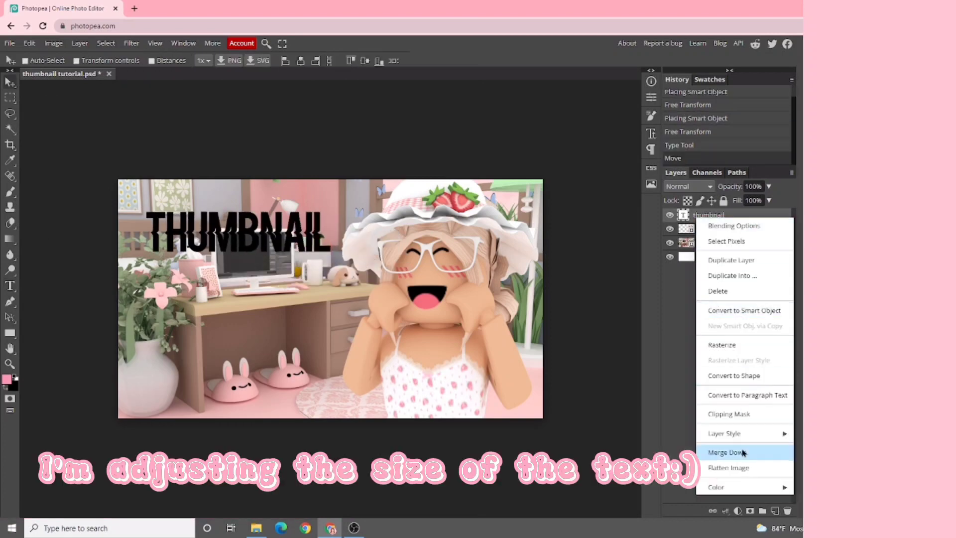
left_click(741, 260)
left_click_drag(228, 237, 228, 306)
double_click(228, 299)
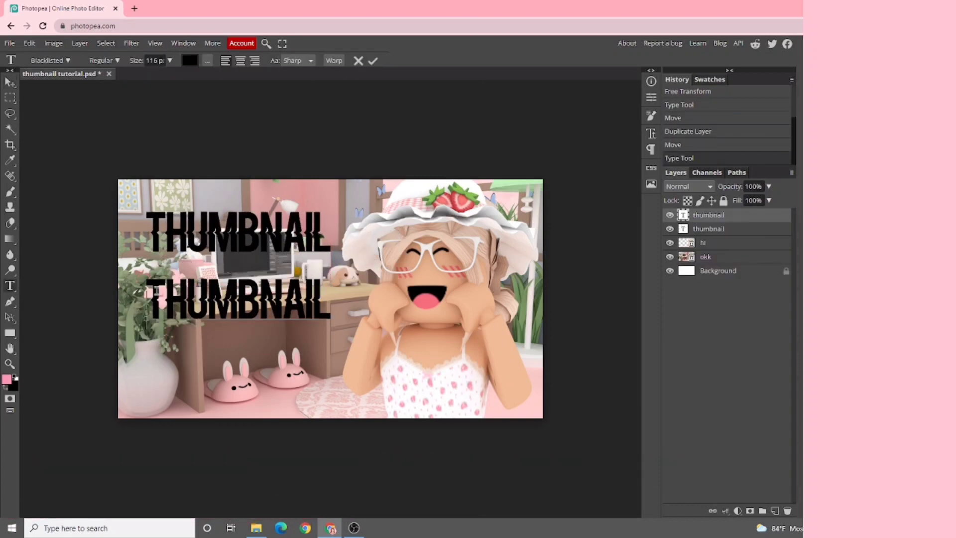
type("TUTORIAL")
Enlarge the "TUTORIAL" text to 136 px so it roughly matches the width of the line above
left_click(170, 60)
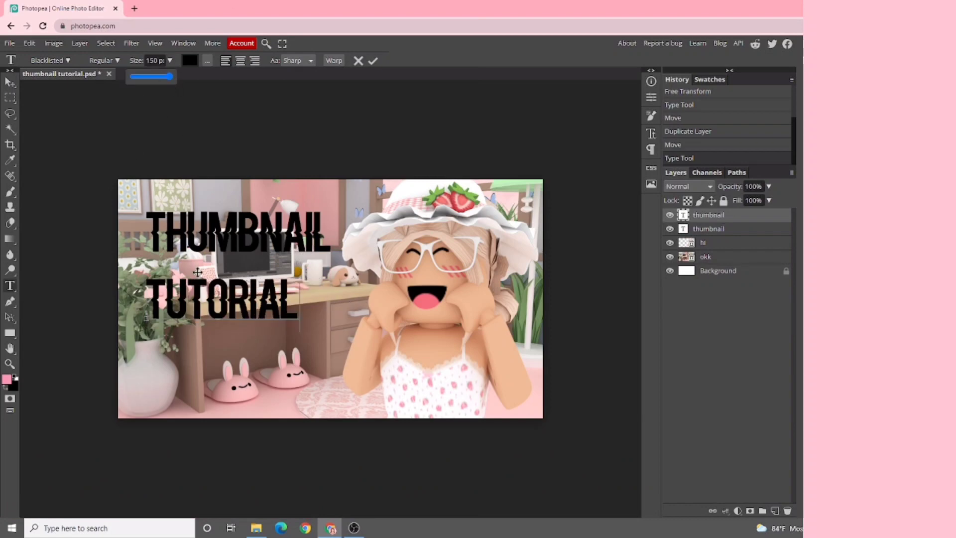
left_click_drag(154, 296, 225, 176)
left_click(170, 61)
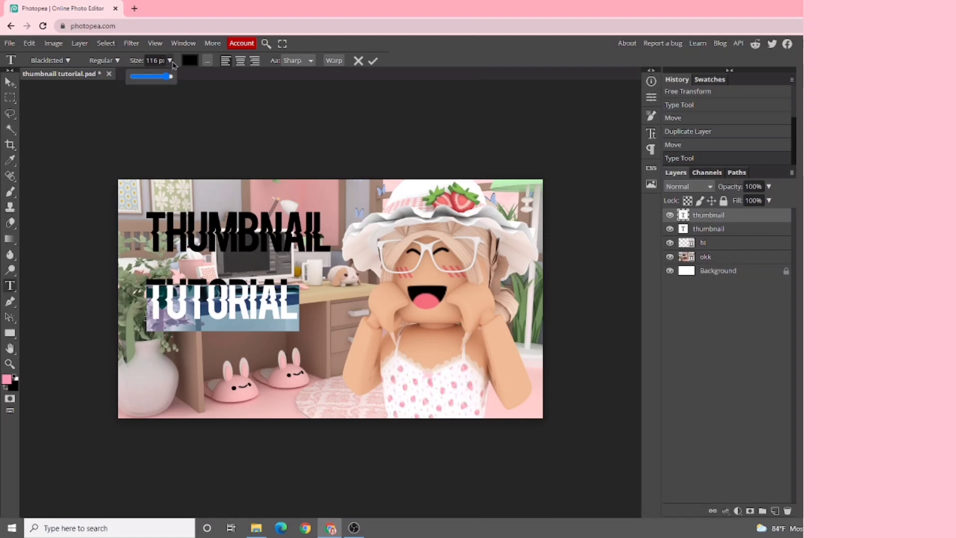
left_click_drag(169, 81, 170, 89)
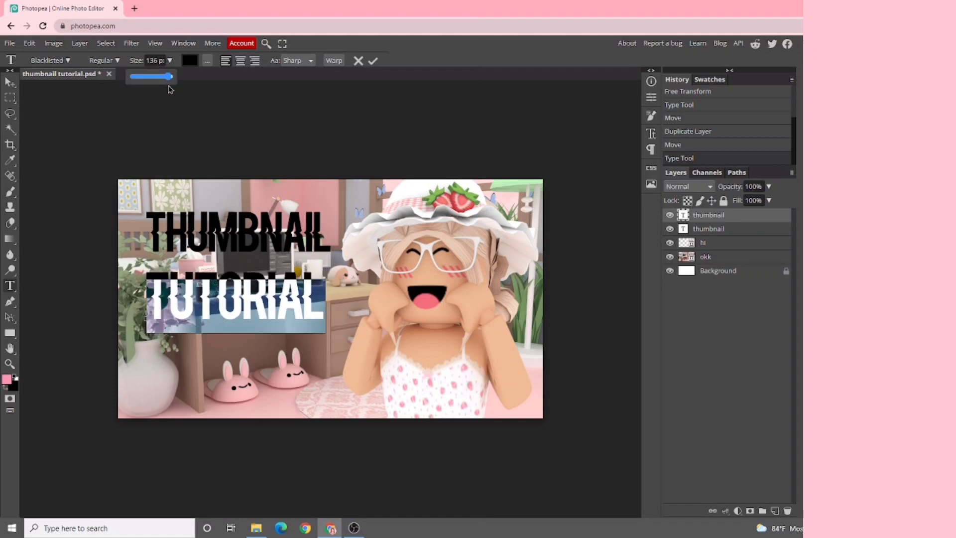
Enlarge the "THUMBNAIL" text to 136 px and move it so it sits centred above "TUTORIAL"
left_click(157, 222)
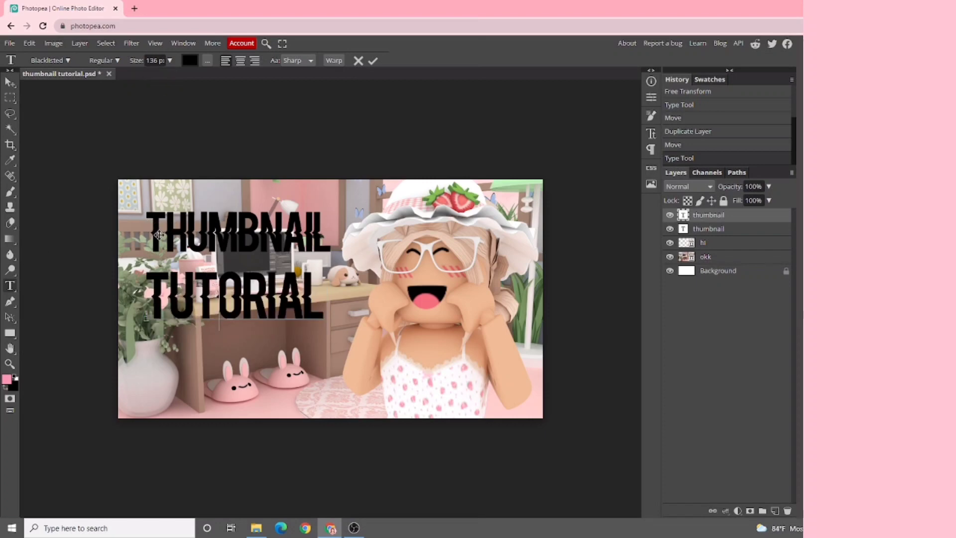
left_click(761, 232)
left_click_drag(148, 232, 331, 238)
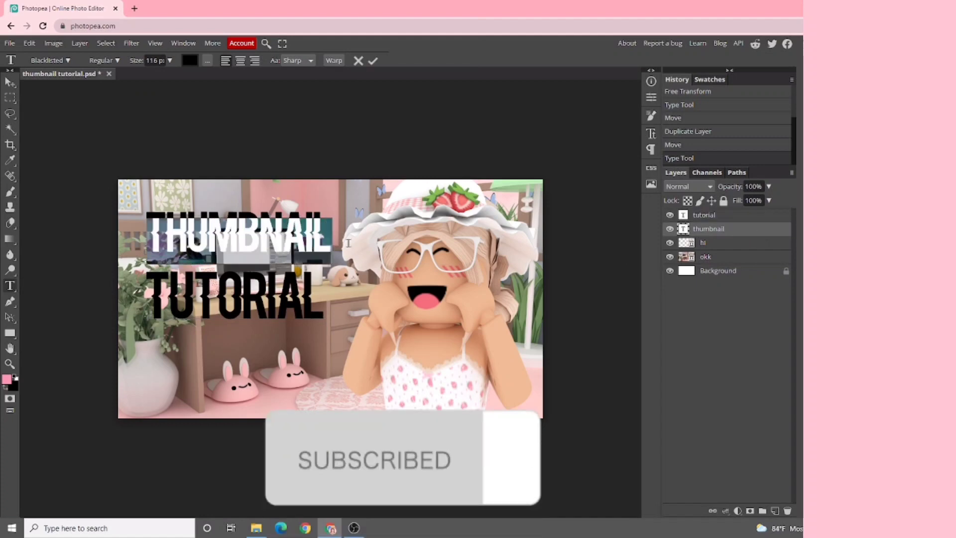
left_click(157, 60)
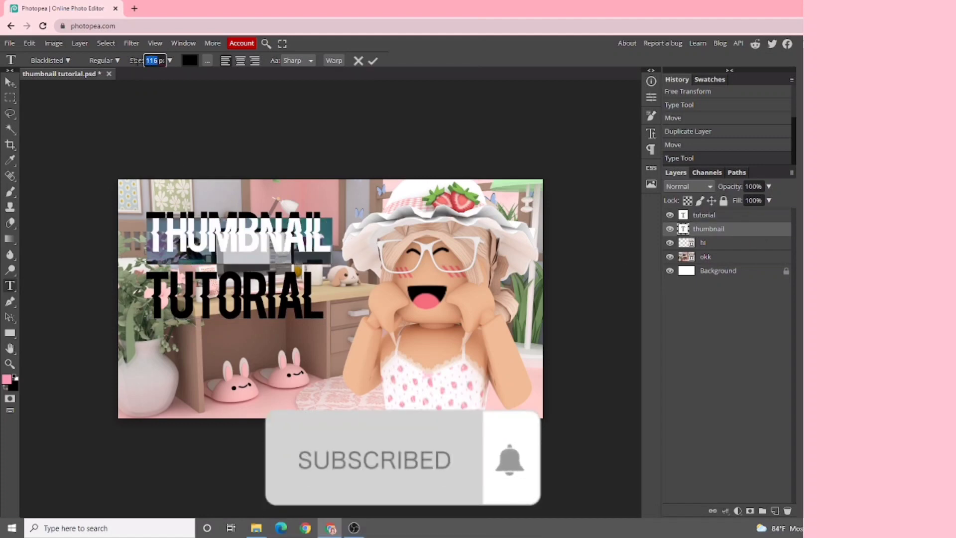
type("13")
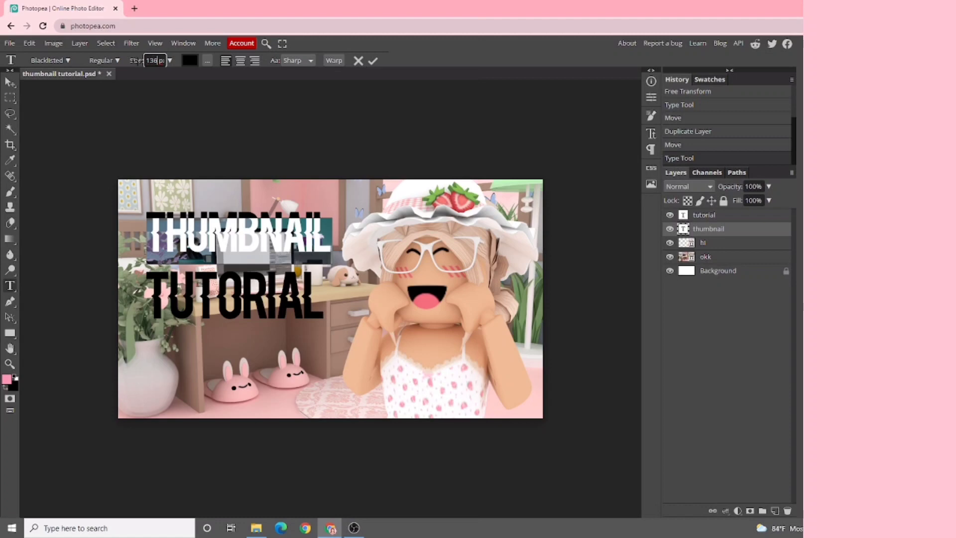
type("6")
key("Return")
left_click(10, 82)
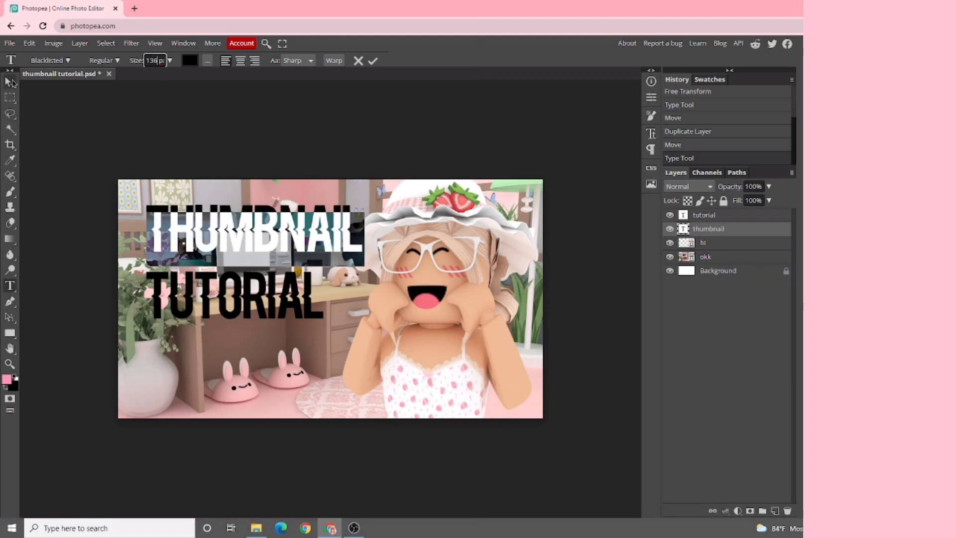
left_click_drag(294, 242, 292, 247)
Warp the "THUMBNAIL" text with the Arc style, Horizontal orientation and a 50% bend
left_click(10, 285)
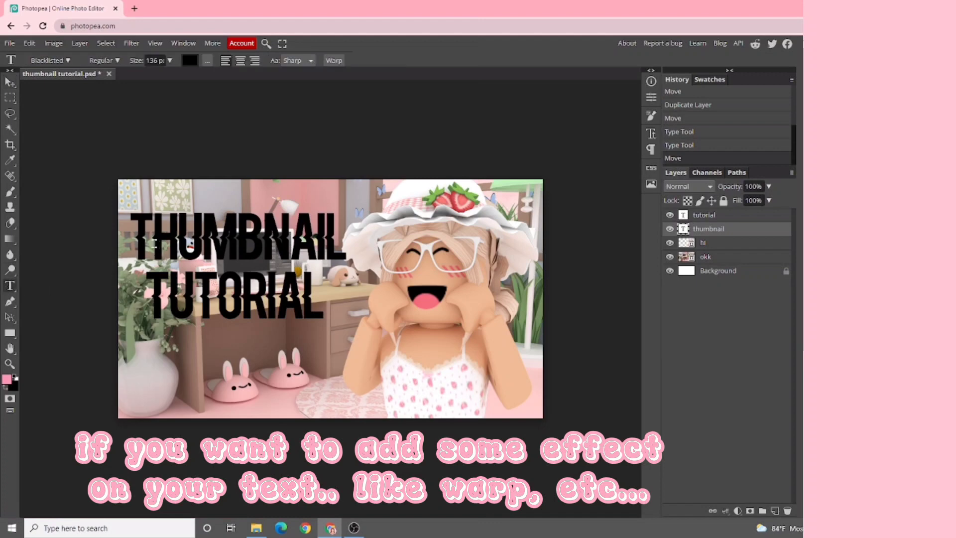
double_click(139, 238)
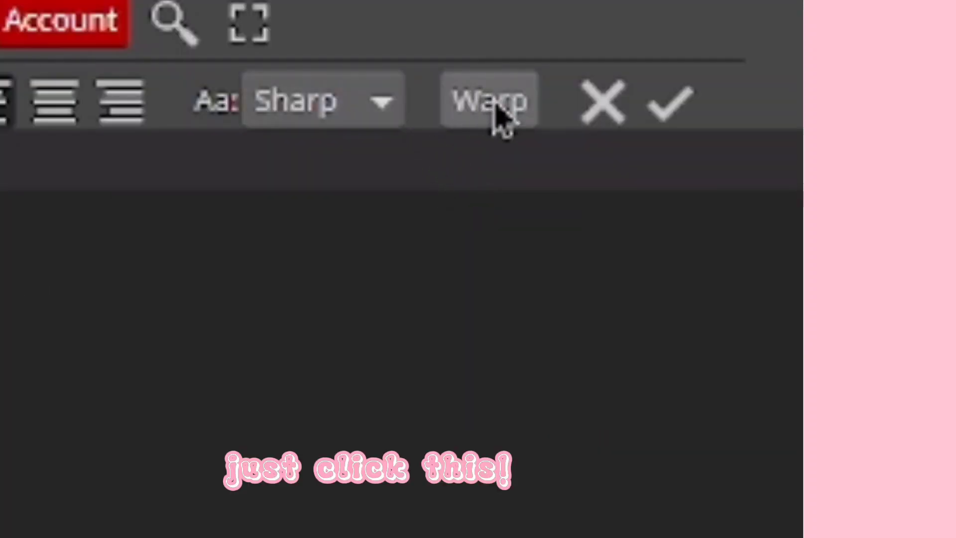
left_click(495, 105)
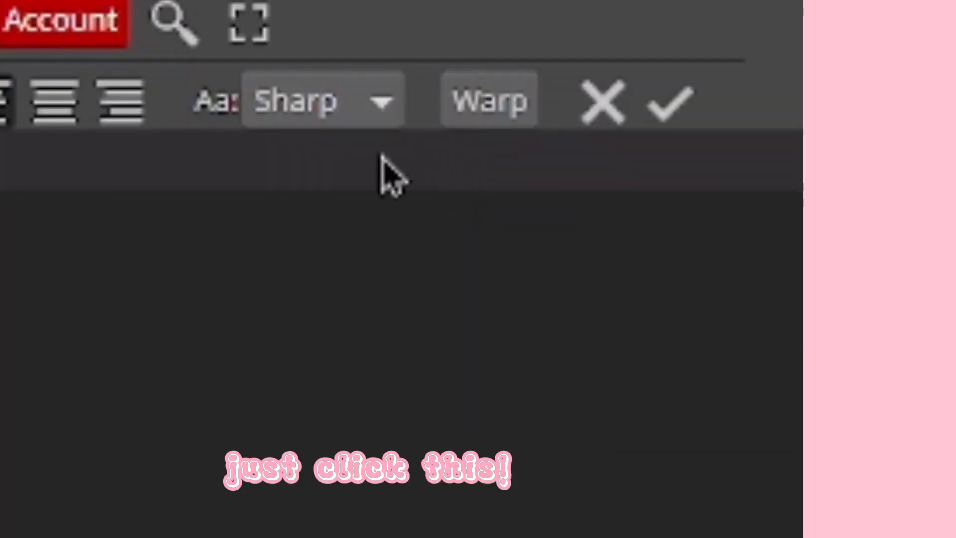
left_click_drag(149, 124, 383, 128)
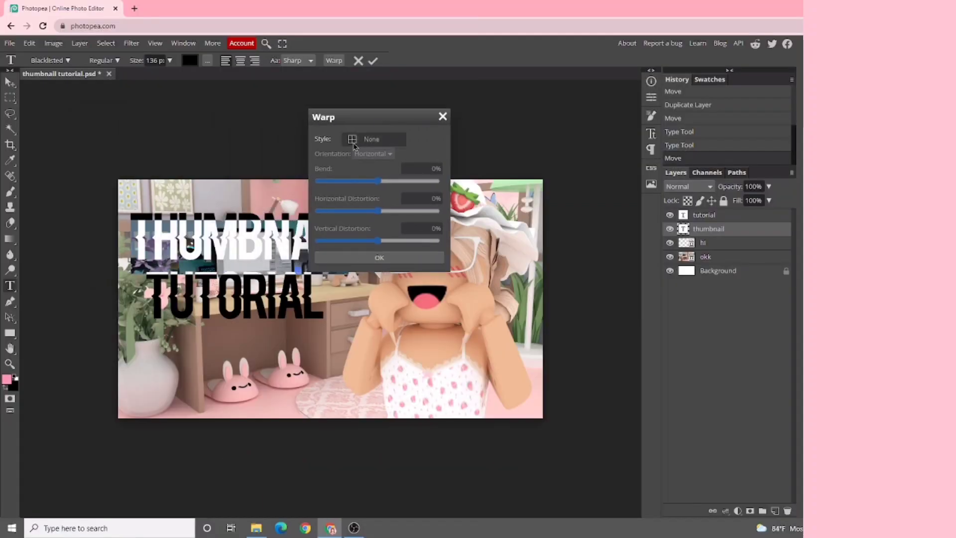
left_click(355, 145)
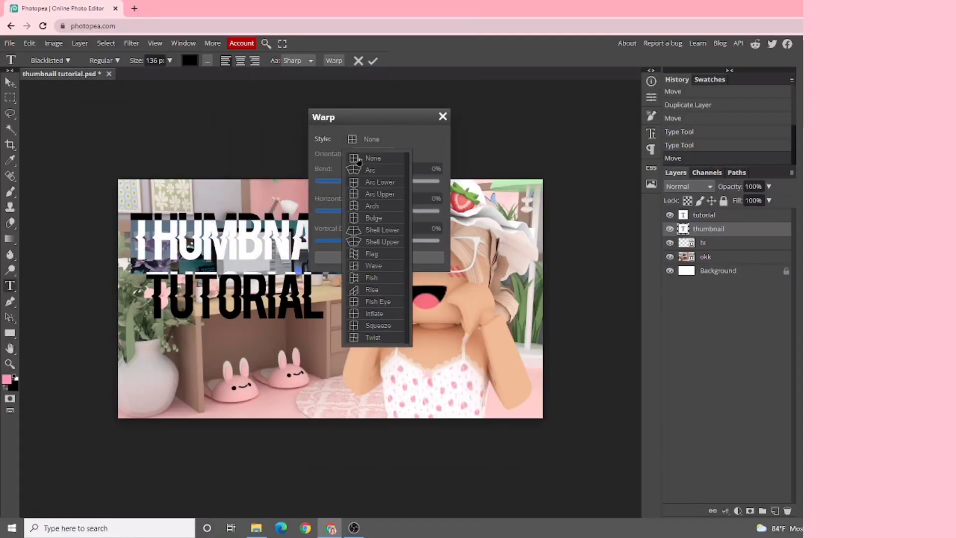
left_click(359, 168)
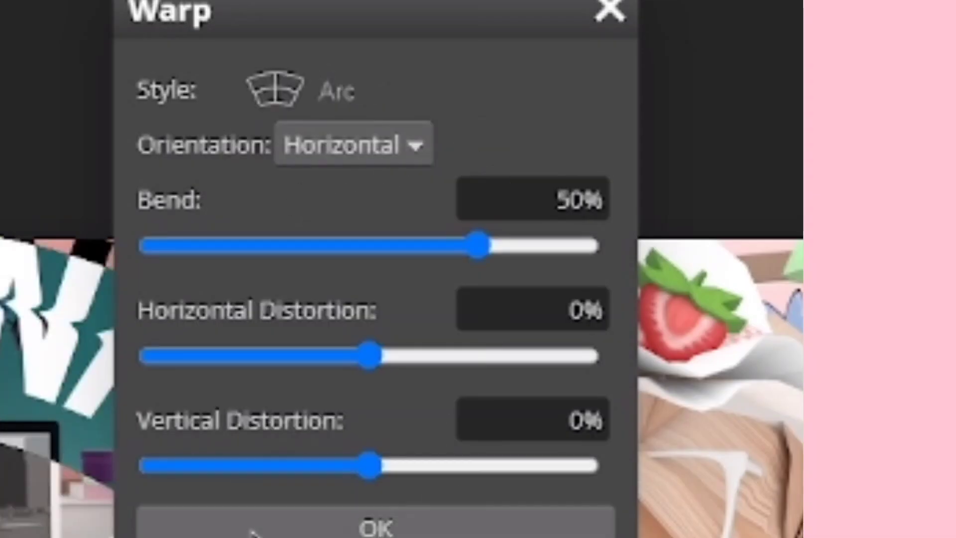
left_click(376, 527)
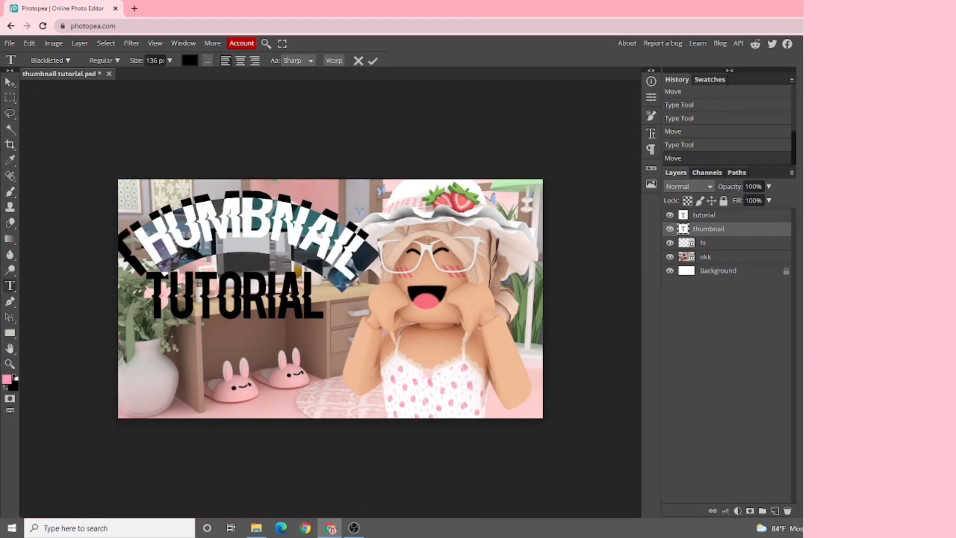
Reduce the bend of the Arc warp on "THUMBNAIL" so the text curves more gently
left_click(333, 60)
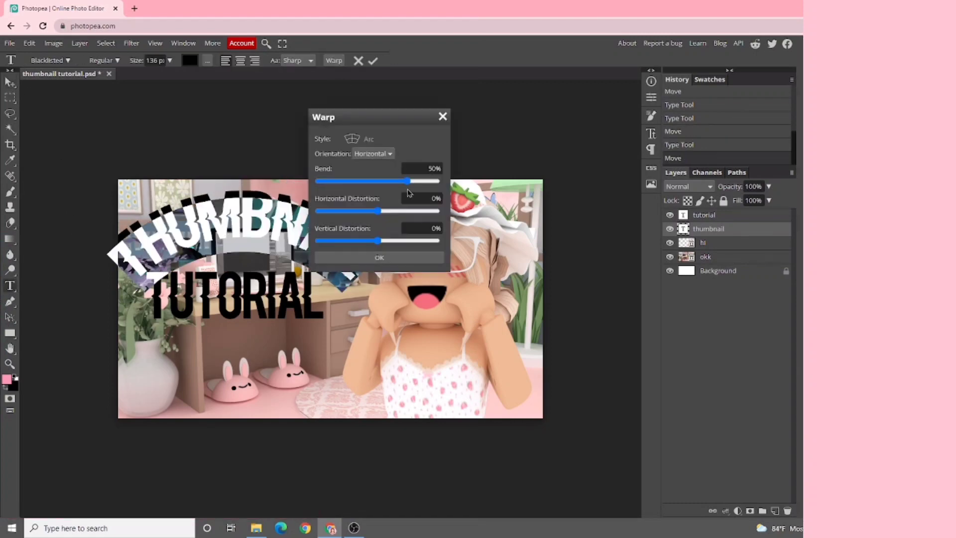
left_click_drag(377, 210, 369, 215)
type("0")
left_click_drag(440, 198, 392, 181)
left_click(379, 258)
Shift the character image slightly to the right and nudge both title lines right, with "TUTORIAL" under the arched "THUMBNAIL"
left_click(10, 82)
left_click(722, 259)
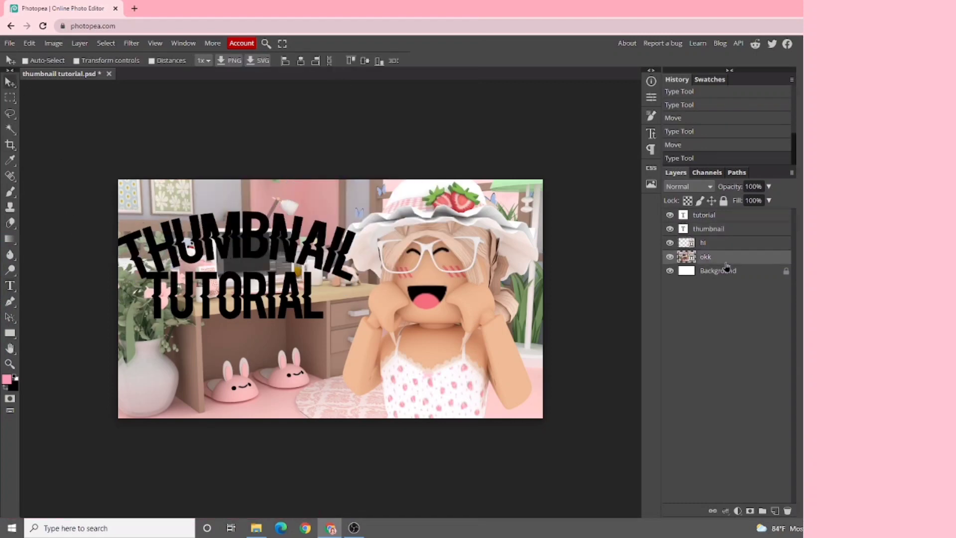
left_click(717, 242)
left_click_drag(441, 289, 453, 289)
left_click(234, 294, "ctrl")
left_click_drag(235, 249, 241, 244, "ctrl")
left_click_drag(233, 292, 245, 291, "ctrl")
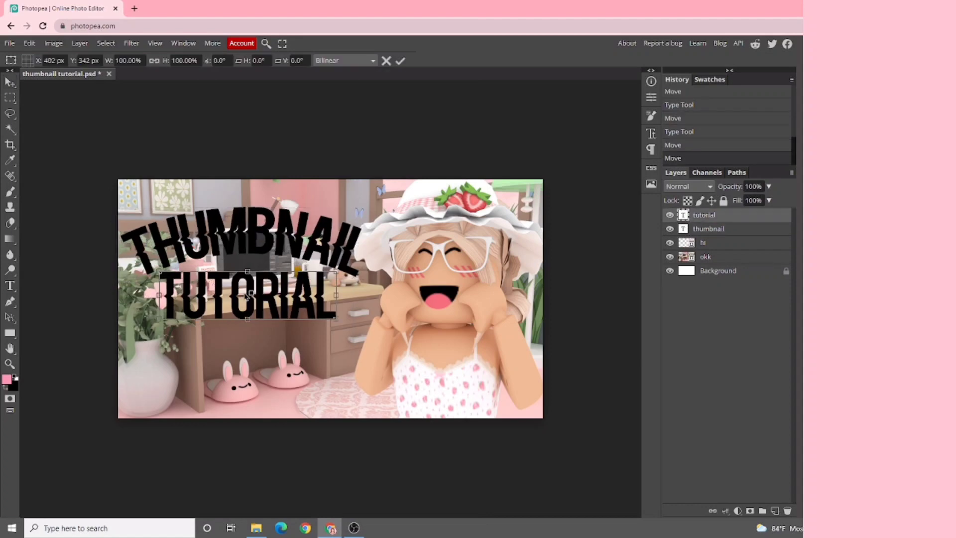
Open the layer style settings for the "THUMBNAIL" text layer and place the window clear of the title
left_click(726, 233)
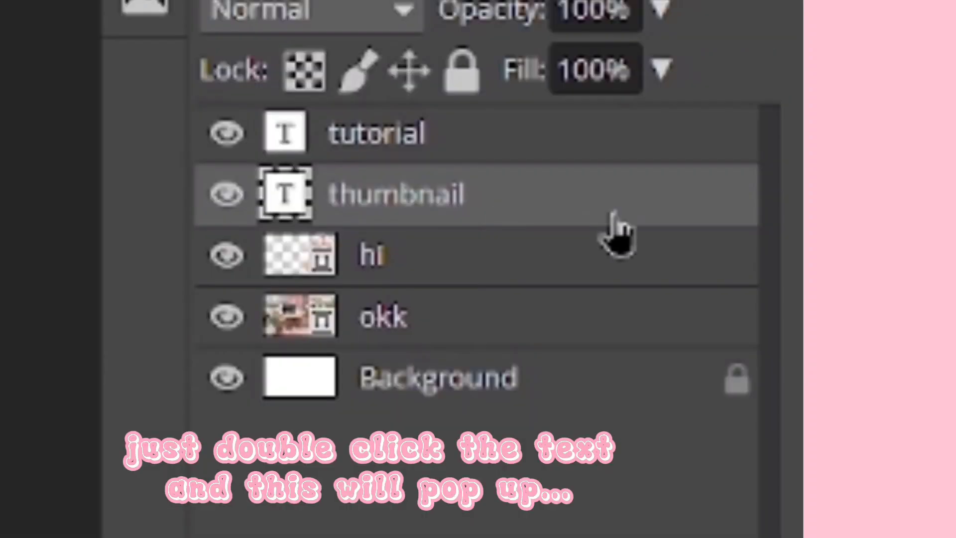
double_click(699, 209)
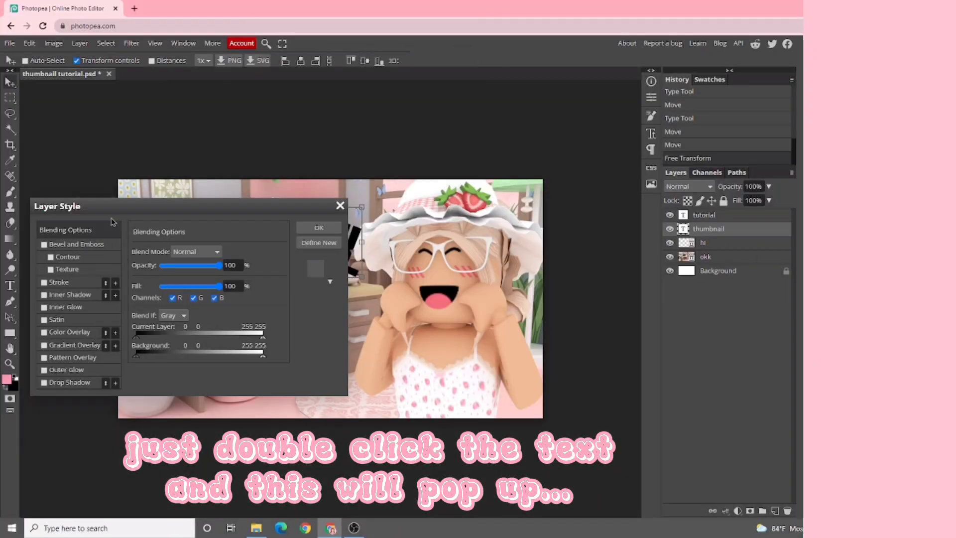
left_click_drag(148, 183, 540, 161)
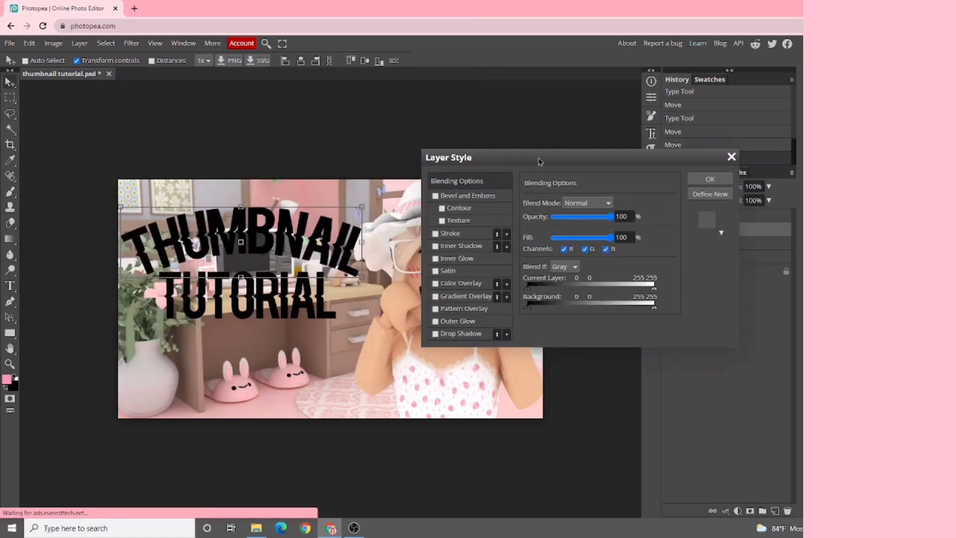
Add a linear Gradient Overlay to "THUMBNAIL", insert a colour stop at 14% and recolour the start stop dark red
left_click(436, 296)
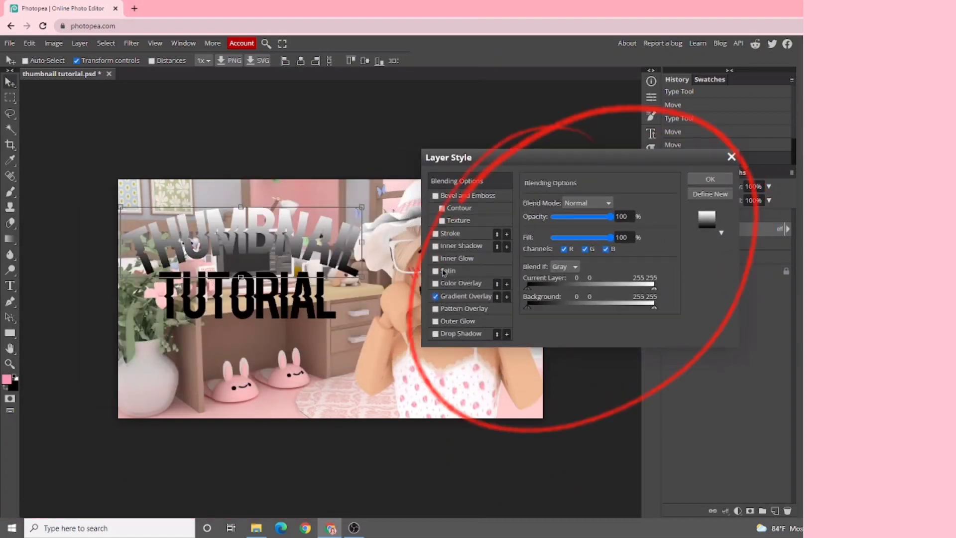
left_click(459, 298)
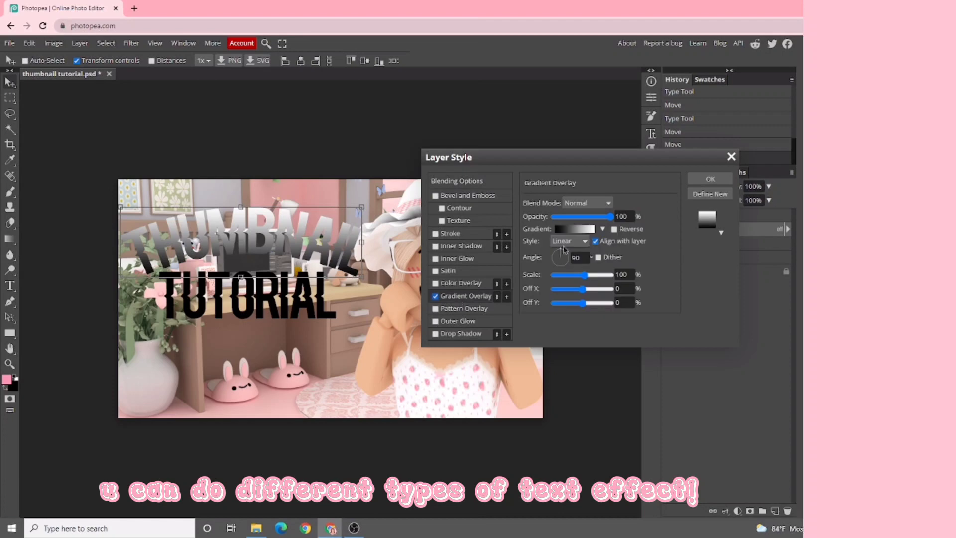
left_click(579, 229)
left_click(192, 318)
left_click(163, 318)
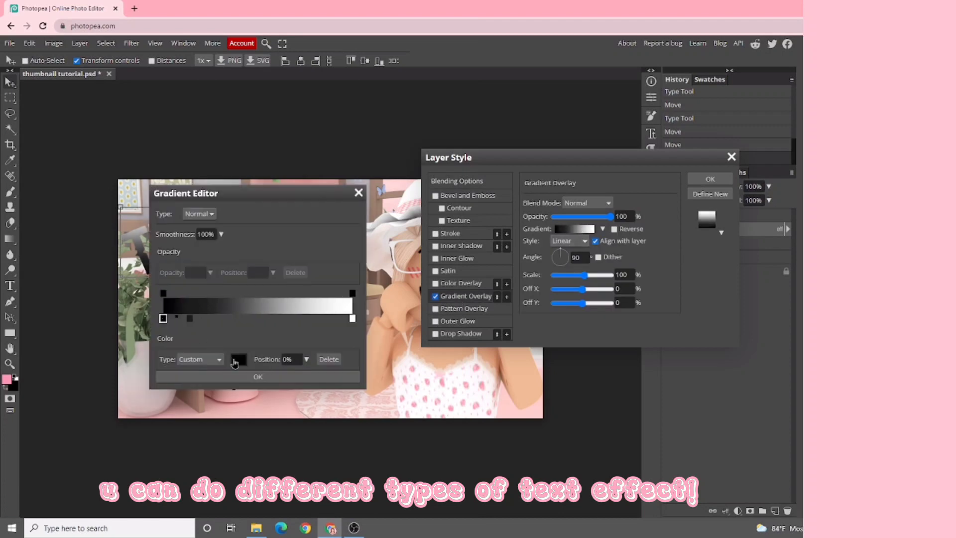
left_click(235, 361)
left_click(141, 229)
left_click(271, 255)
Recolour the gradient's end stop salmon pink and move the gradient editor clear of the title
left_click(352, 319)
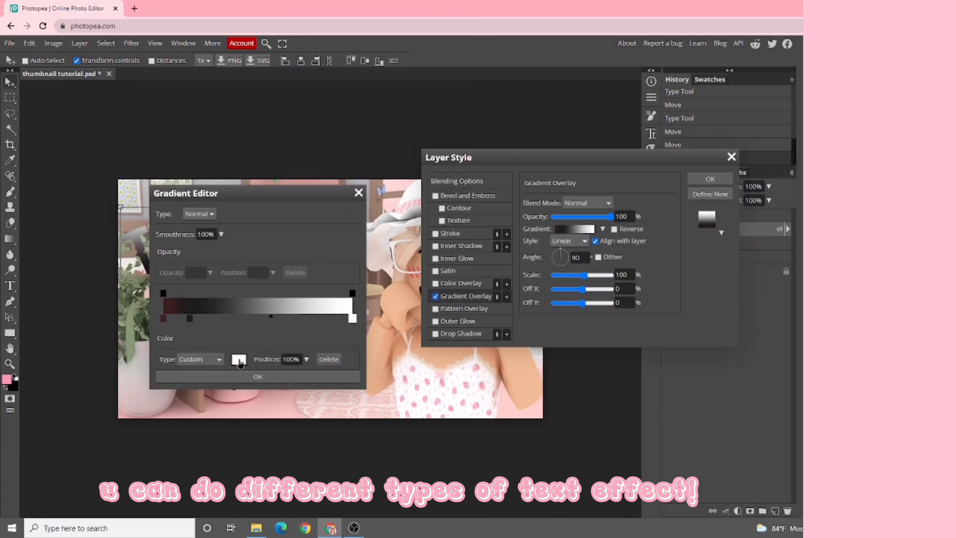
left_click(239, 362)
left_click(130, 145)
left_click(253, 253)
left_click_drag(246, 194, 566, 265)
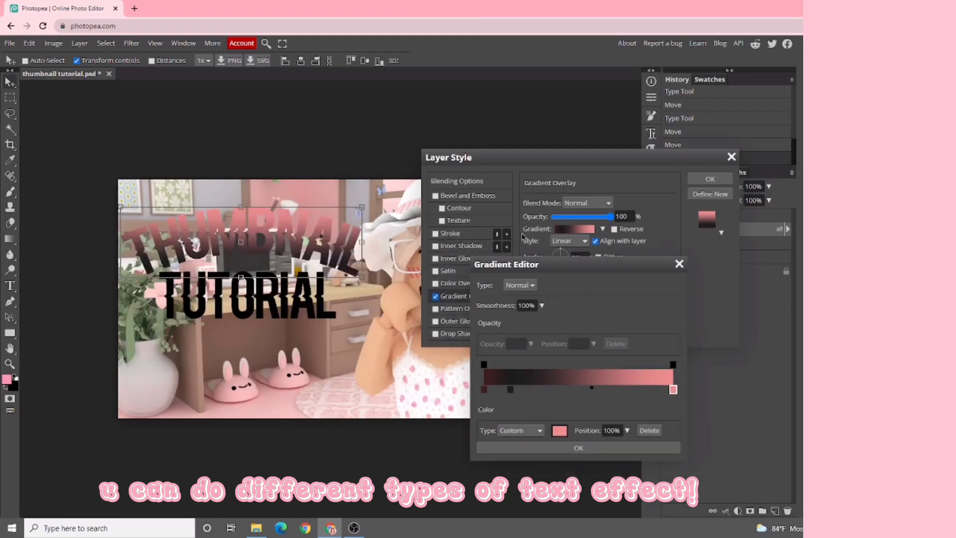
Recolour the gradient's 14% stop light salmon pink and accept the gradient
left_click(510, 390)
left_click(560, 430)
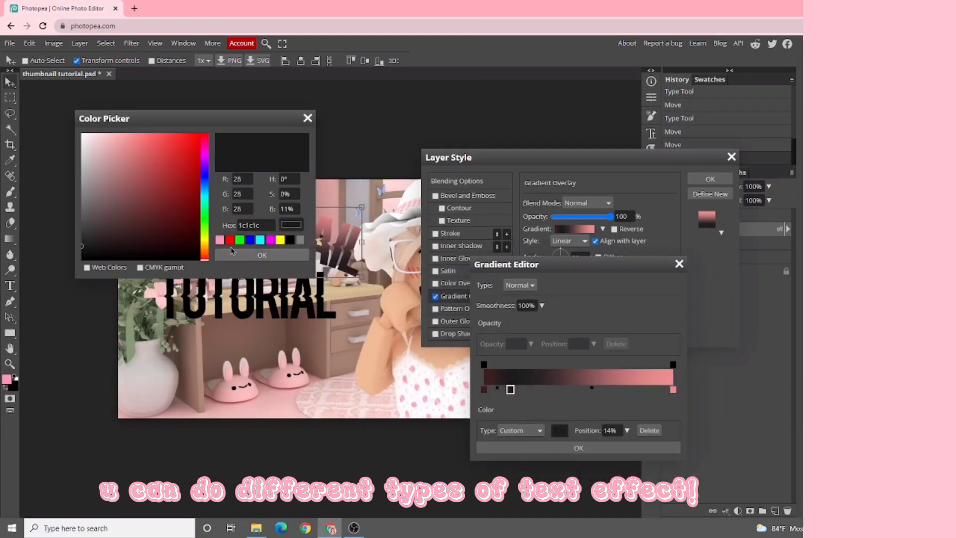
left_click(128, 133)
left_click(266, 258)
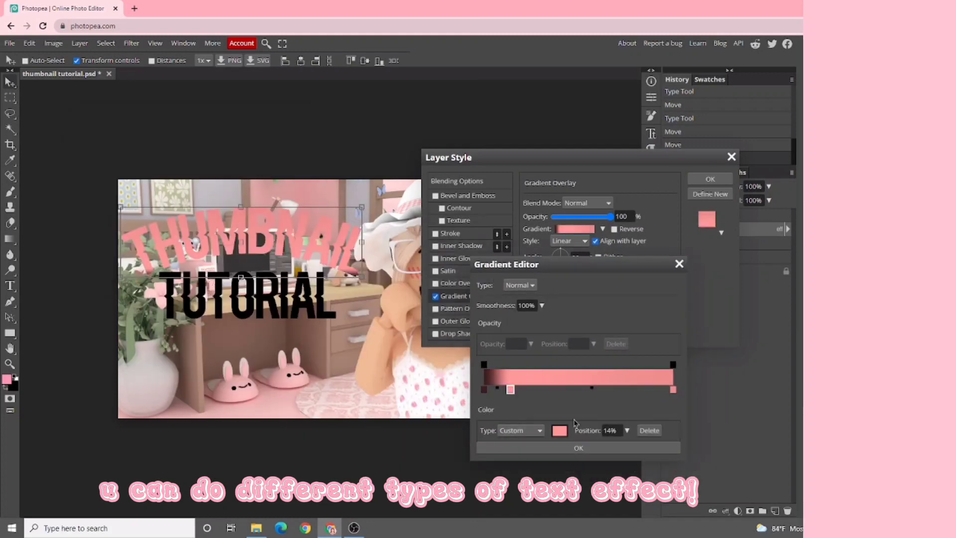
left_click(579, 447)
Add a Stroke to the "THUMBNAIL" text and set its colour to white (ffffff)
left_click(436, 233)
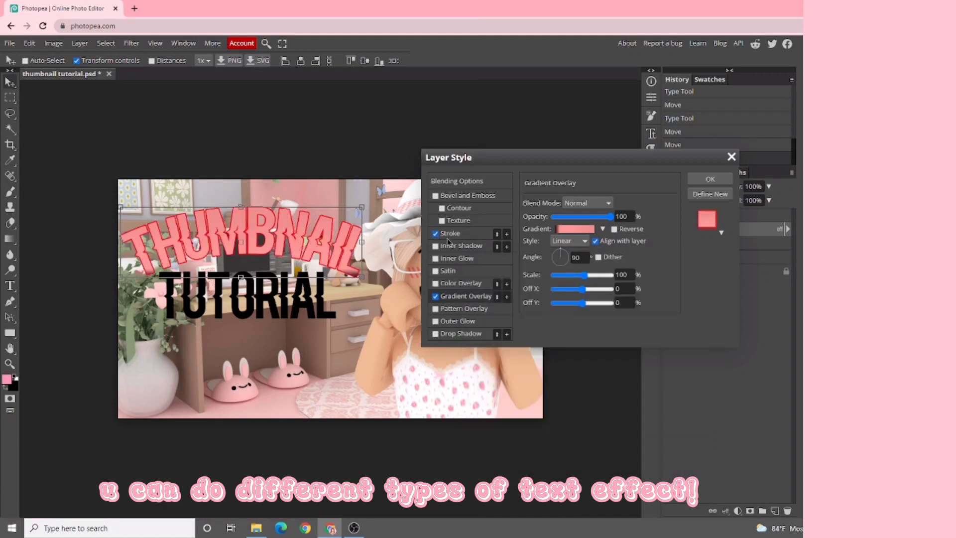
left_click(465, 235)
left_click(532, 269)
left_click_drag(139, 222, 178, 216)
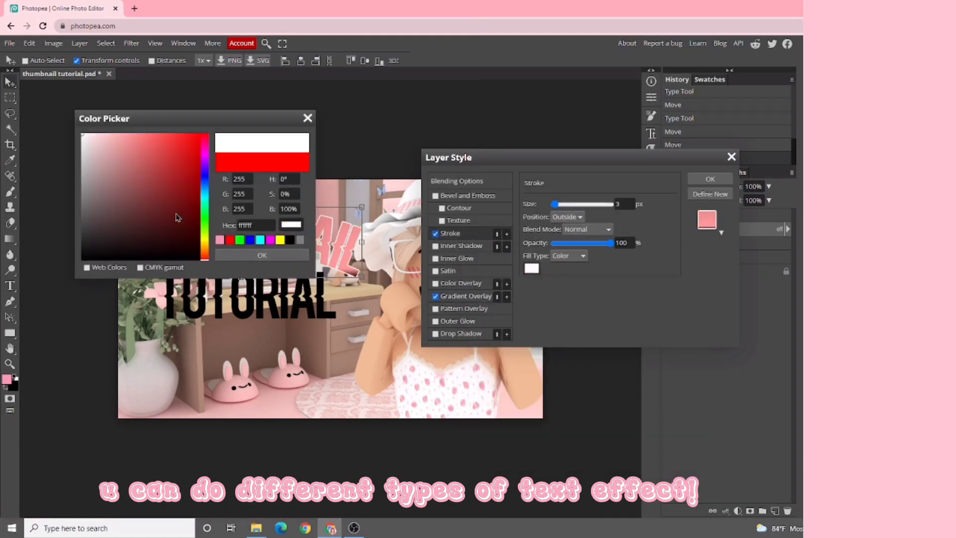
left_click(267, 258)
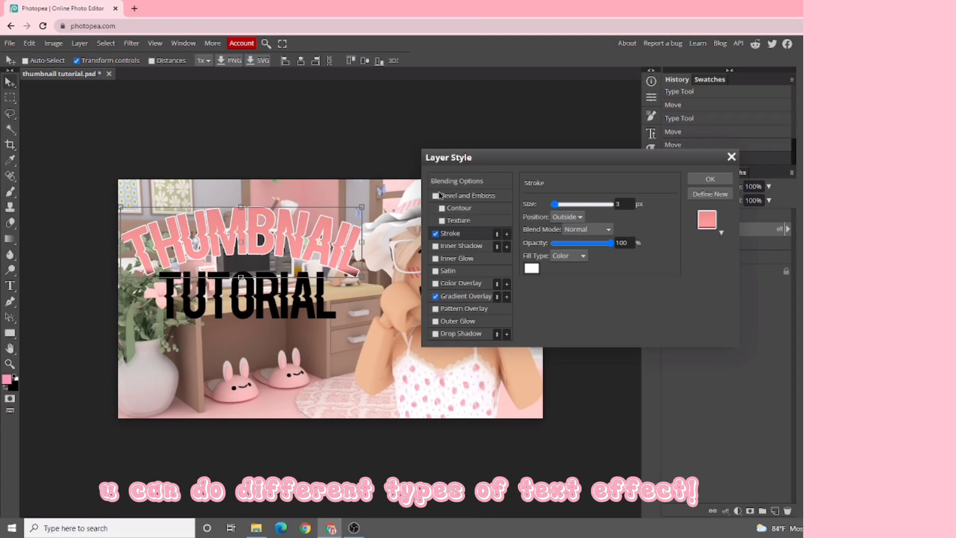
Enable Bevel and Emboss with Contour and Texture, plus Inner Shadow, Inner Glow, Satin, Color Overlay, Pattern Overlay, Outer Glow and Drop Shadow on "THUMBNAIL"
left_click(442, 208)
left_click(492, 197)
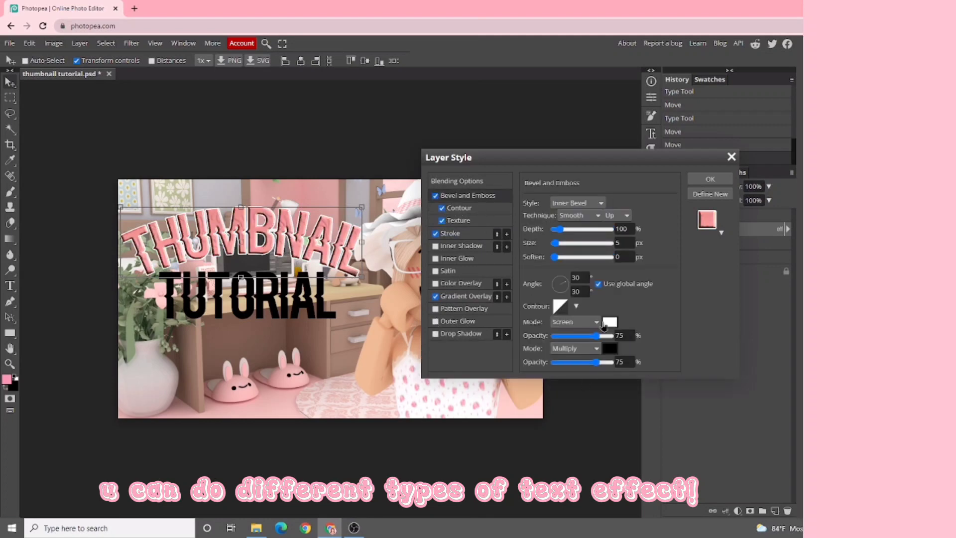
left_click(435, 246)
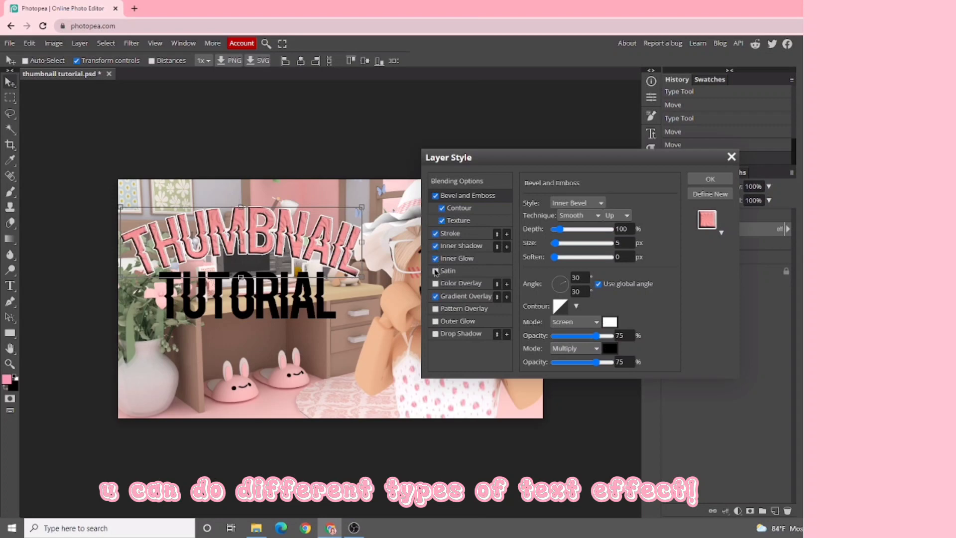
left_click(436, 271)
left_click(435, 283)
left_click(441, 308)
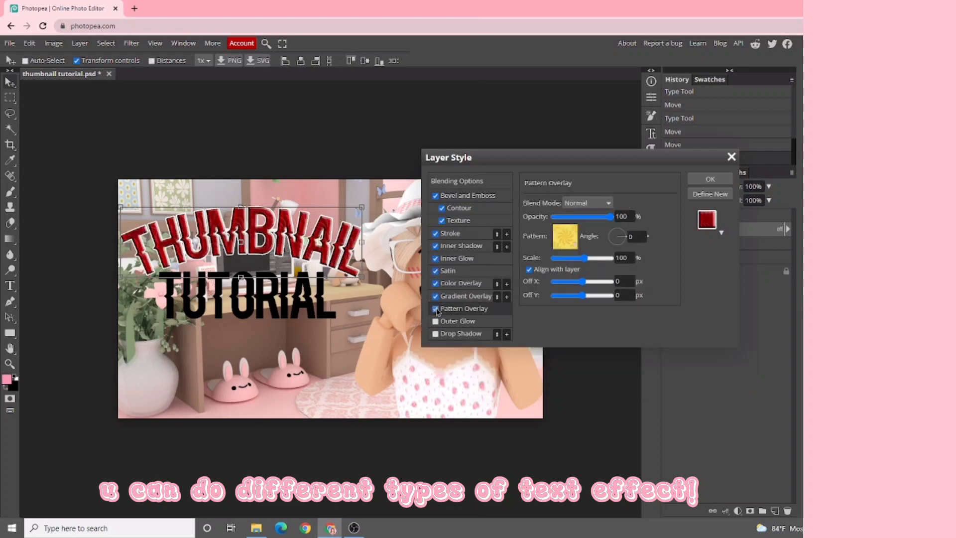
left_click(436, 334)
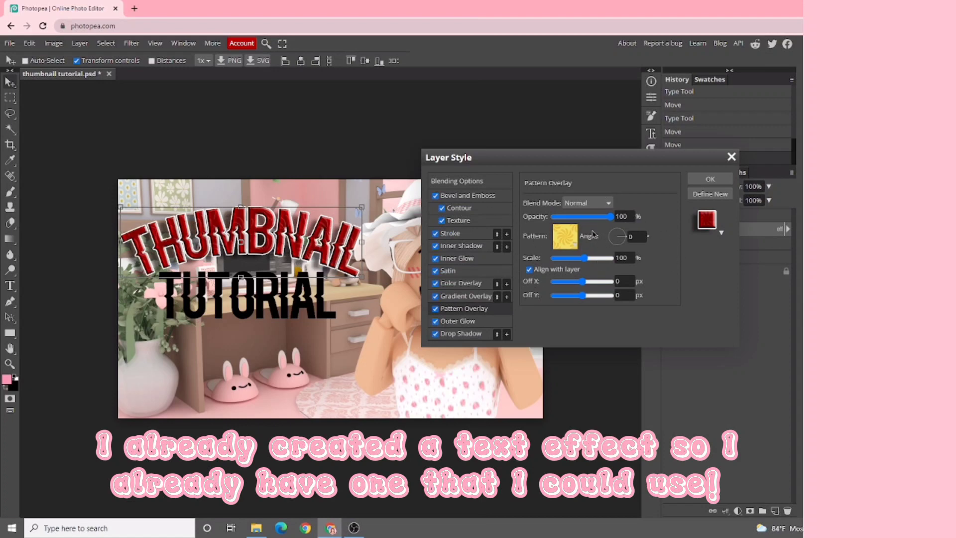
Apply the saved solid-pink style preset to "THUMBNAIL", accept the layer style and select the "TUTORIAL" text layer
left_click(721, 233)
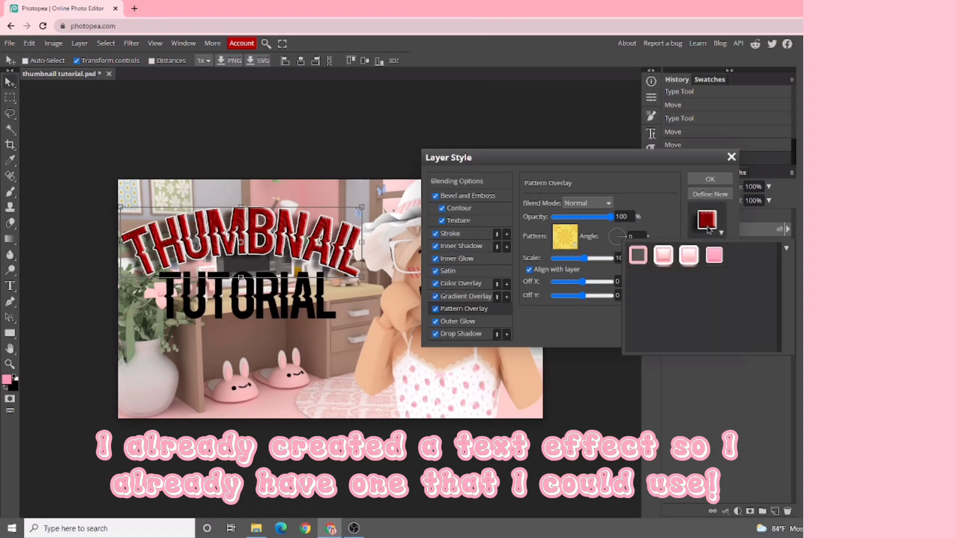
left_click(714, 256)
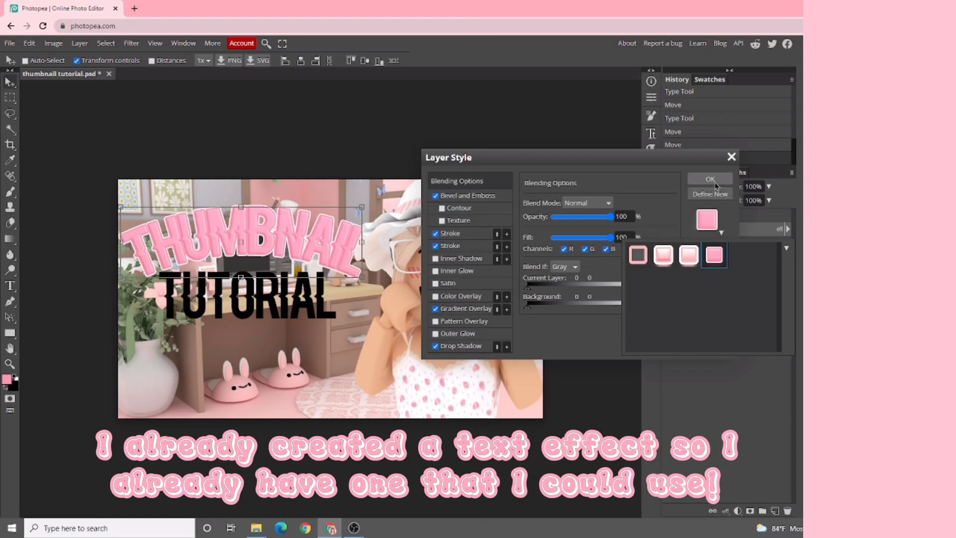
left_click(716, 185)
left_click(712, 180)
left_click(769, 220)
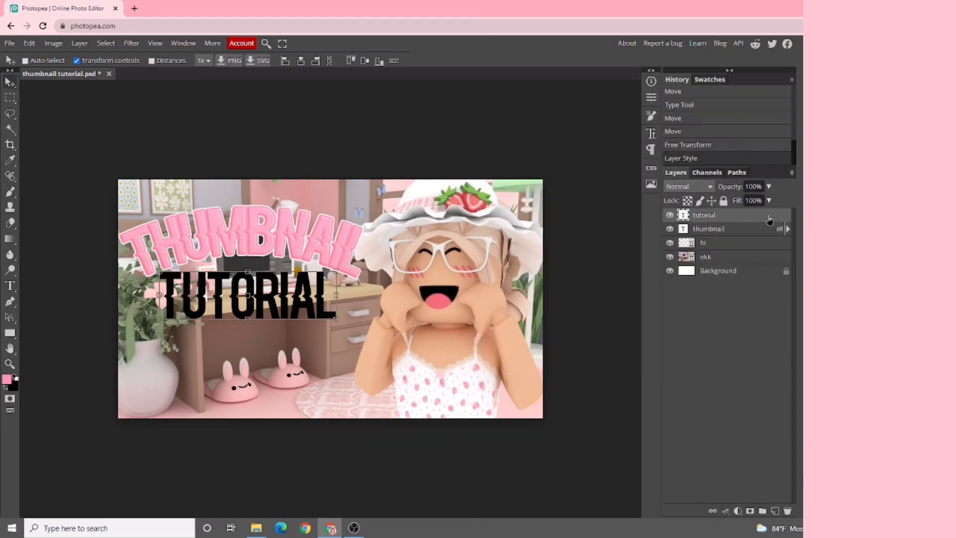
Apply the saved solid-pink style preset to the "TUTORIAL" text, accept the layer style and nudge the text slightly down
double_click(778, 219)
left_click(720, 231)
left_click(715, 255)
left_click(710, 180)
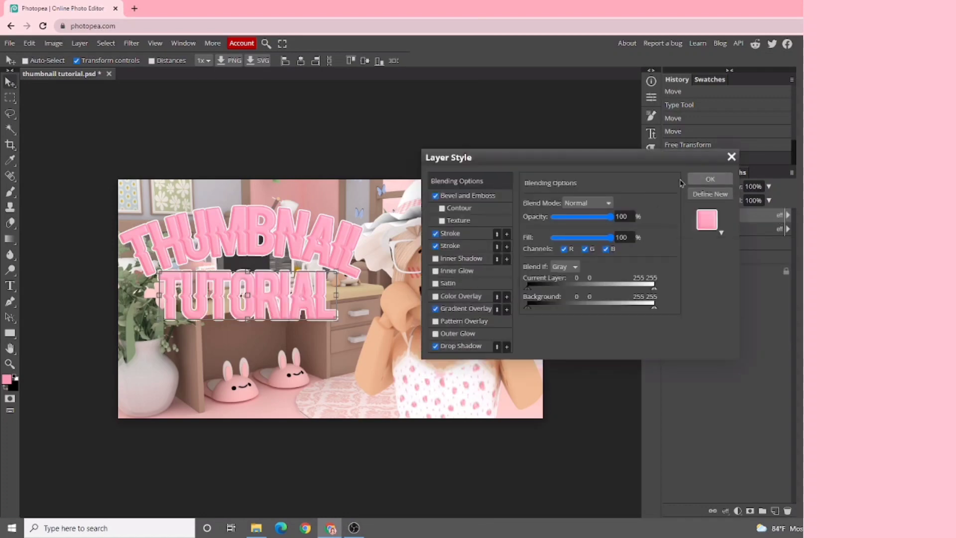
left_click_drag(278, 293, 280, 298)
Apply the saved pink style preset to the character layer, turn off Gradient Overlay and the second Stroke, and accept the style
double_click(778, 247)
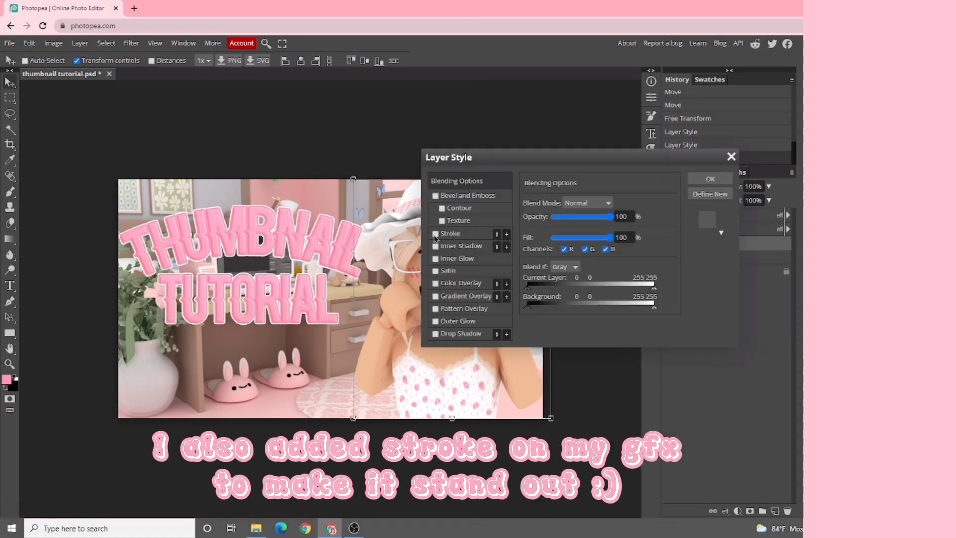
left_click(720, 231)
left_click(715, 261)
left_click(627, 205)
left_click(626, 311)
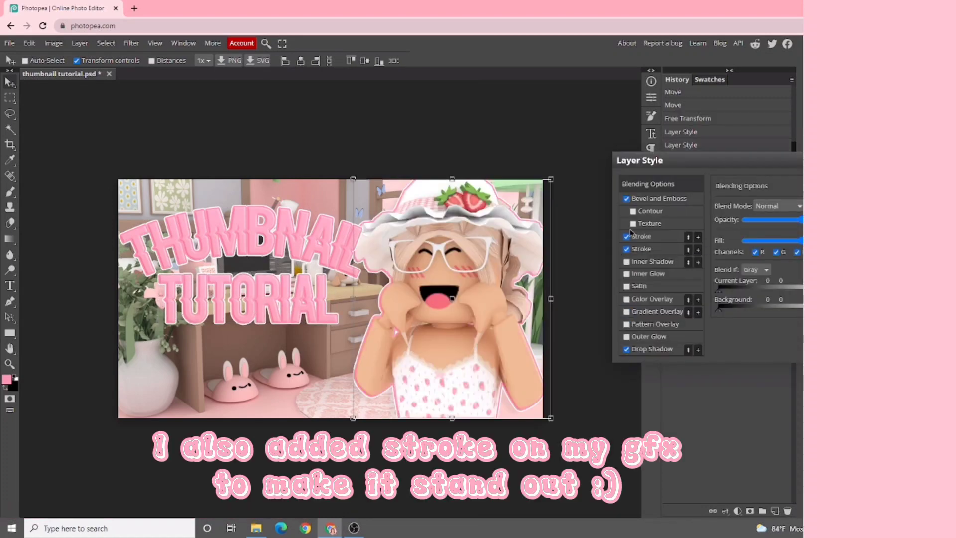
left_click(626, 248)
key("Return")
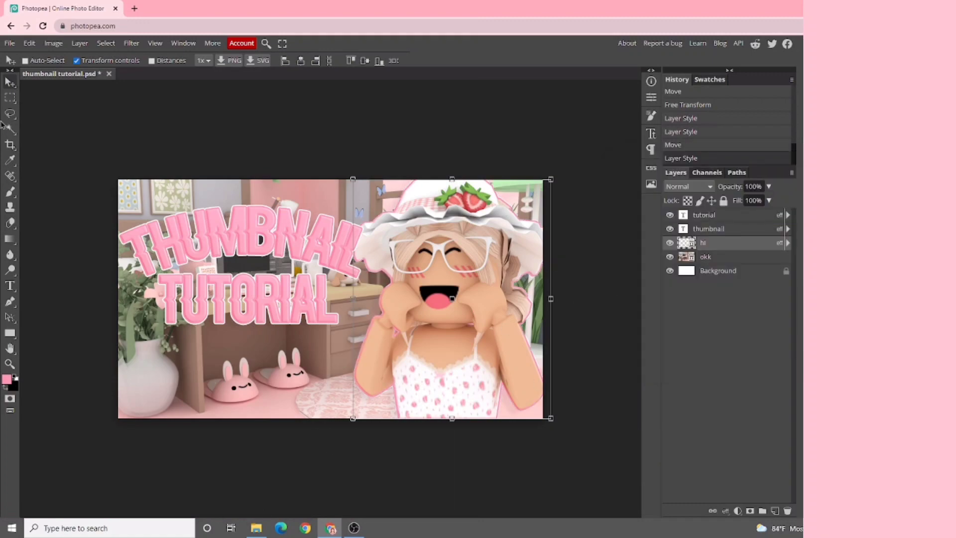
Nudge the "TUTORIAL" text slightly to the right under "THUMBNAIL"
left_click(239, 239, "ctrl")
left_click_drag(248, 293, 252, 292)
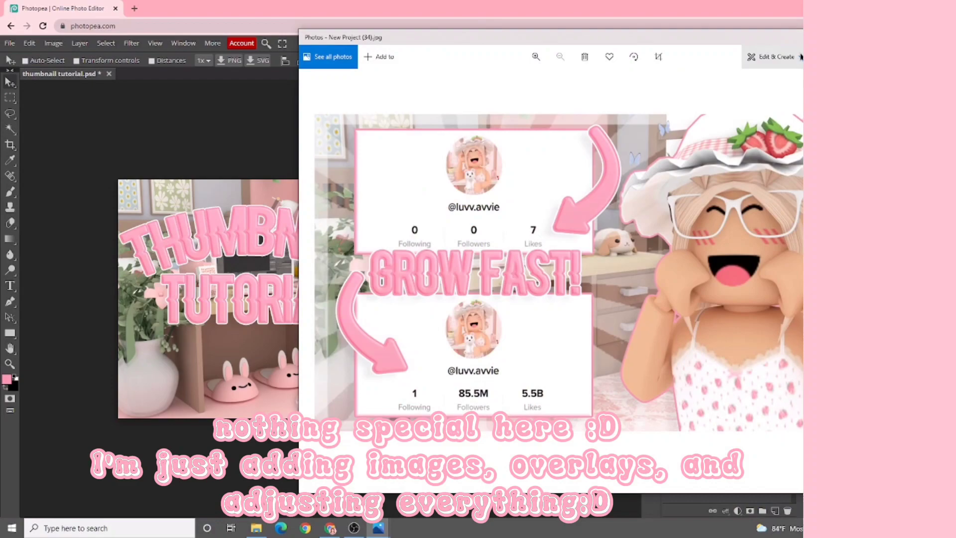
Browse the earlier thumbnails and place New Project (36), scaled to about 27% and tilted about -2.8°, below the title's left part
key("Right")
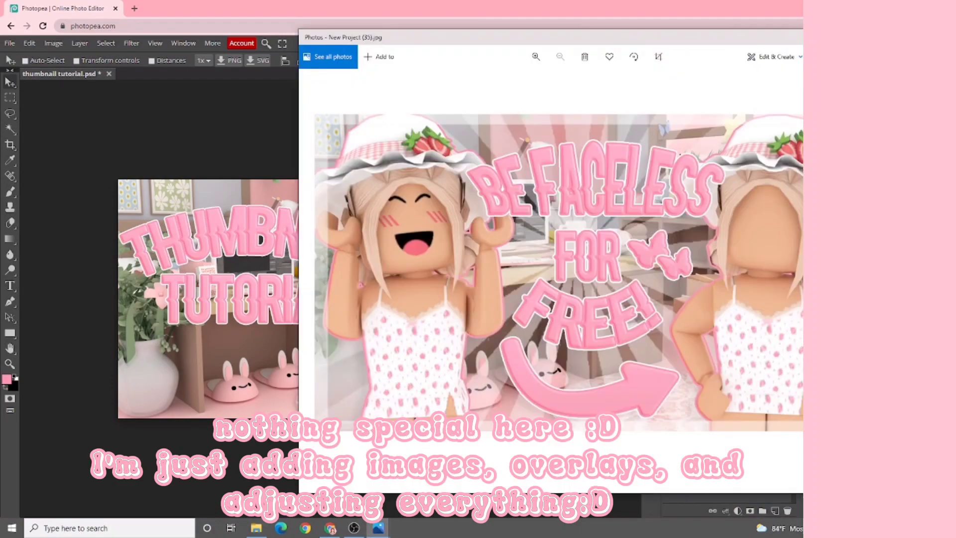
key("Right")
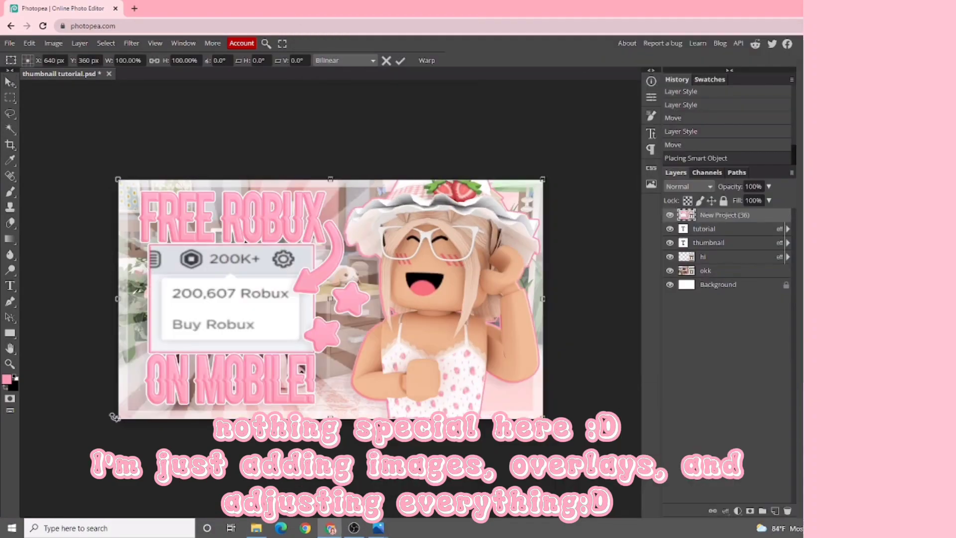
left_click_drag(540, 416, 251, 392)
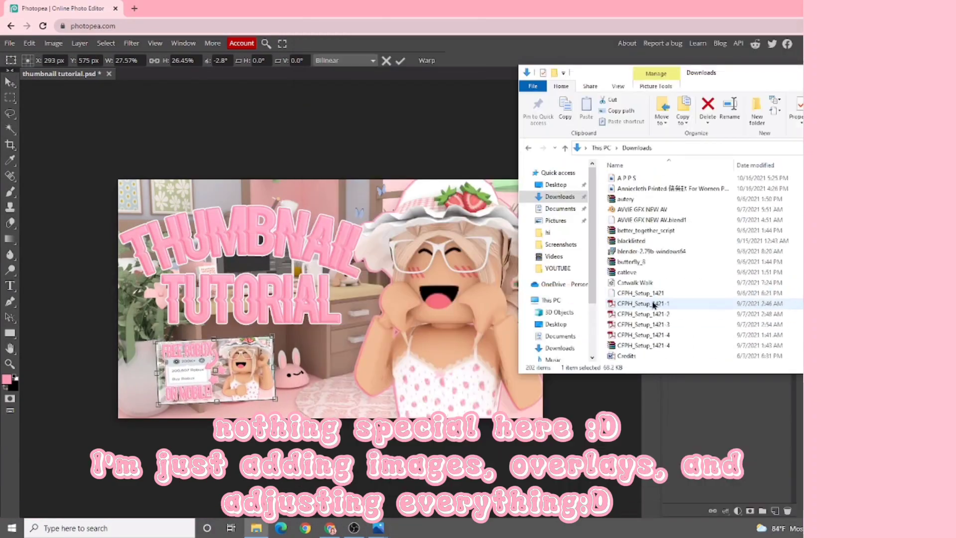
Find New Project (35) in the Downloads folder and place it, shrunk and slightly rotated, beside the first small thumbnail
double_click(637, 308)
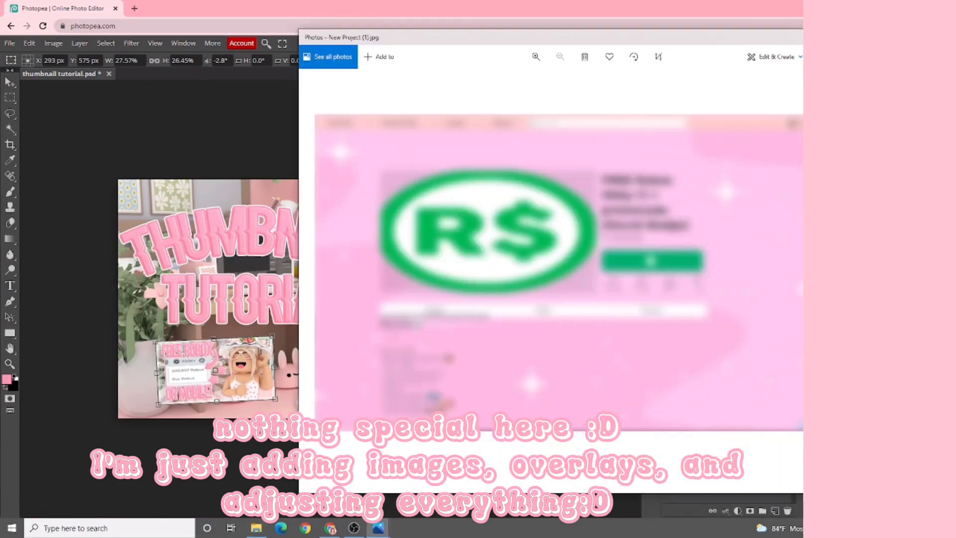
key("Right")
key("Right")
left_click_drag(639, 203, 339, 376)
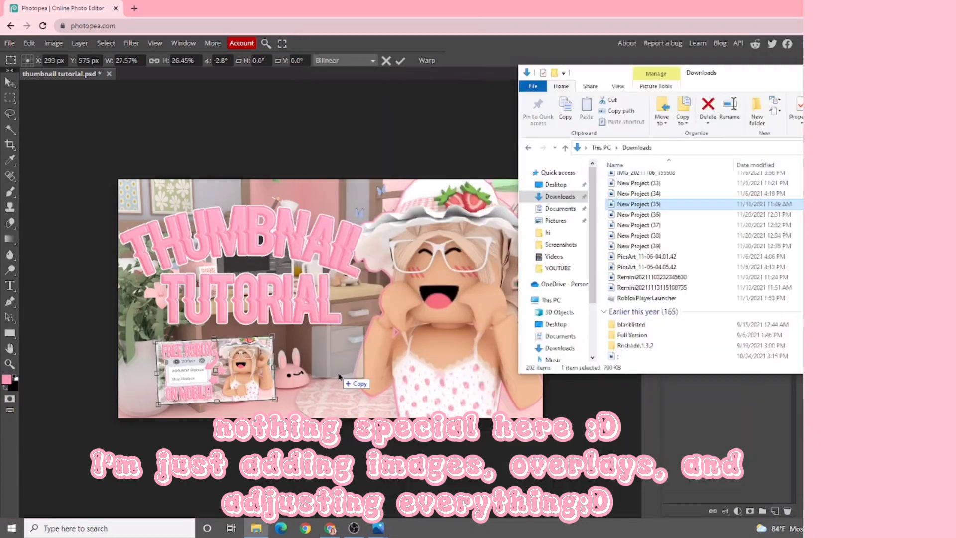
left_click_drag(543, 179, 229, 354)
left_click_drag(174, 386, 264, 373)
left_click_drag(324, 341, 325, 348)
left_click_drag(264, 374, 288, 374)
key("Return")
Adjust the placement of the "FREE ROBUX" thumbnail image so it sits next to the second one
key("ctrl+alt+t")
mouse_move(216, 366)
left_mouse_down()
mouse_move(210, 360)
mouse_move(229, 371)
left_mouse_up()
key("Return")
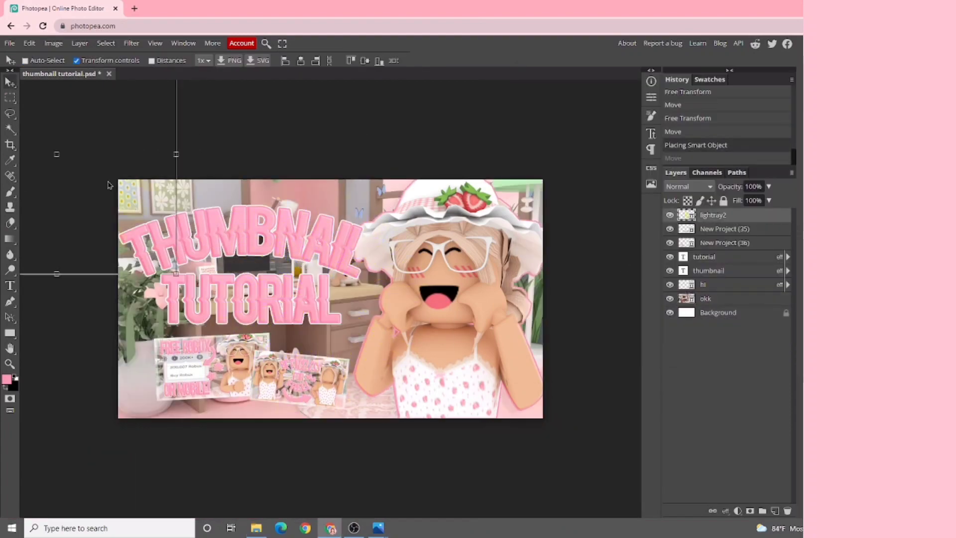
Enlarge the lightray2 image to about 183% by 187% across the canvas and move its layer beneath the character and text
left_click_drag(111, 270, 289, 312)
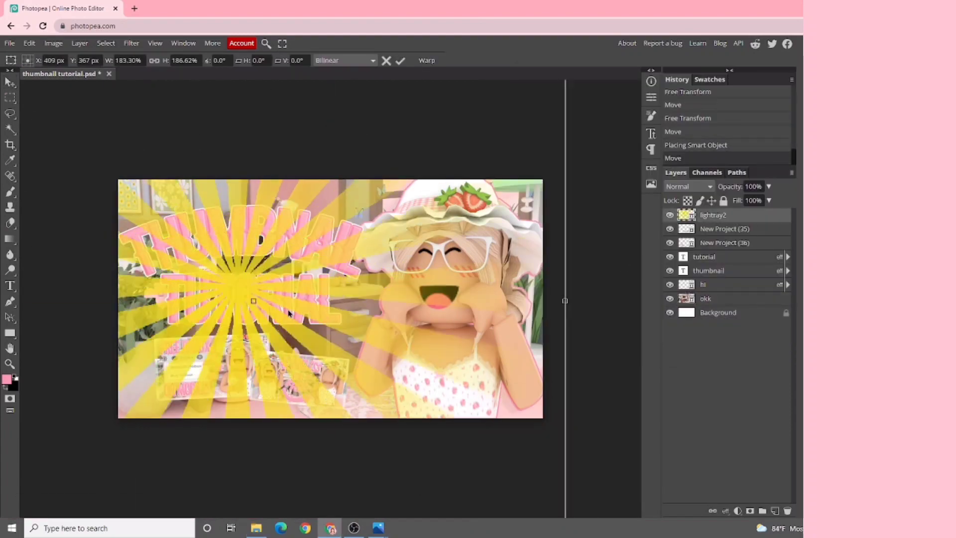
key("Return")
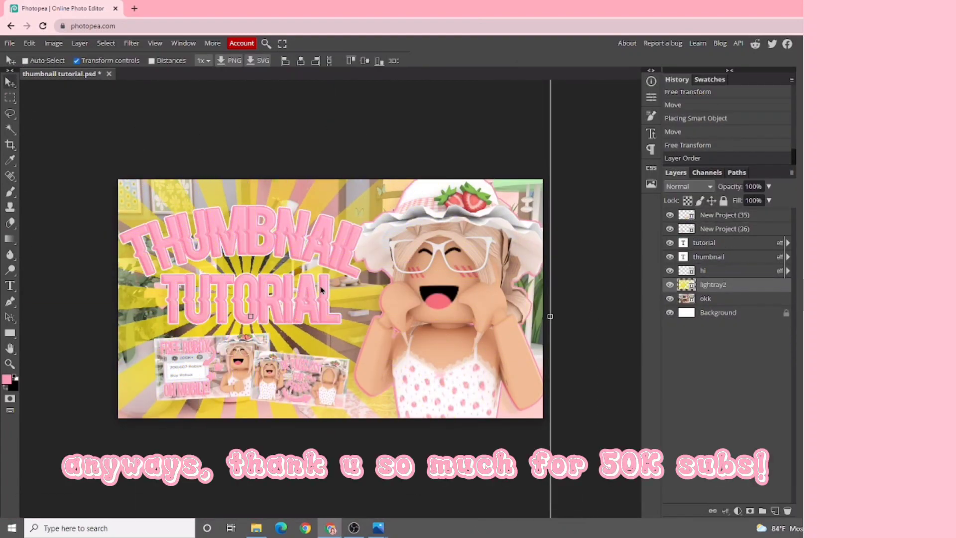
Apply the saved pink style preset to the lightray2 layer and adjust its Drop Shadow and Gradient Overlay effects
double_click(732, 284)
left_click(490, 351)
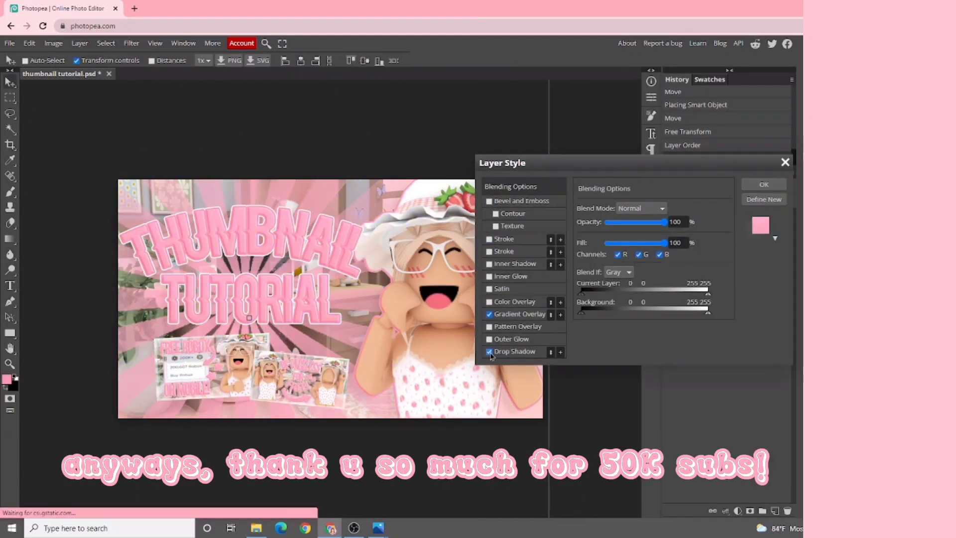
left_click(489, 314)
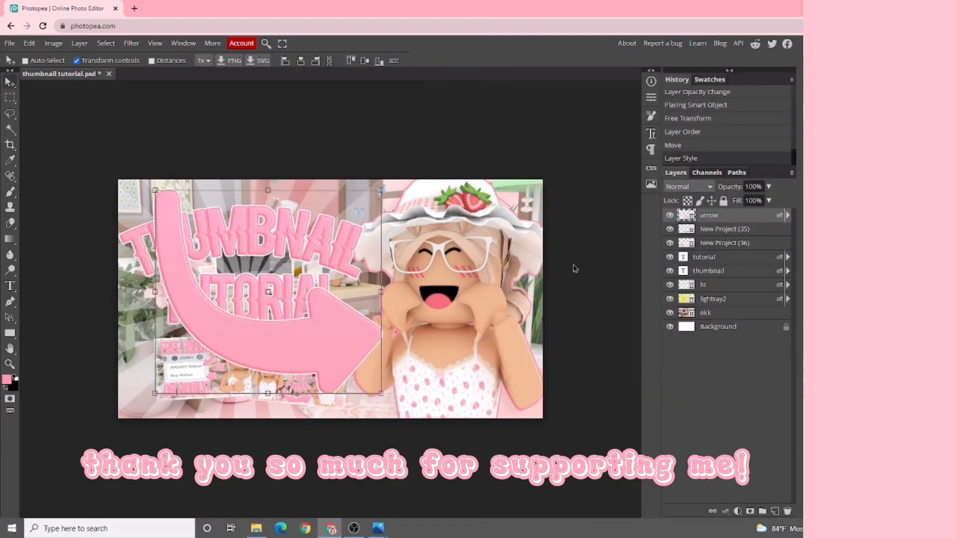
Shrink the pink arrow and place it left of "TUTORIAL", pointing down at the small thumbnails
left_click_drag(572, 267, 202, 356)
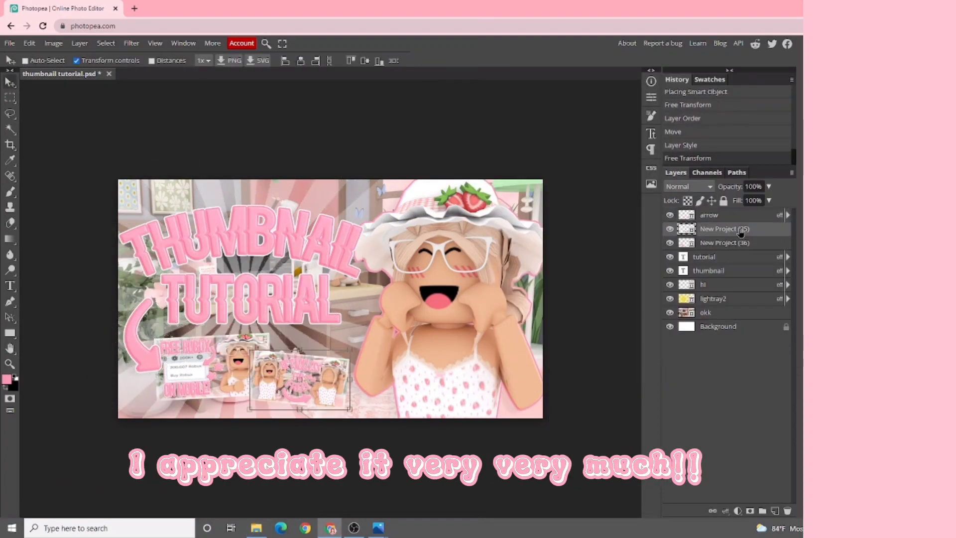
left_click(298, 379)
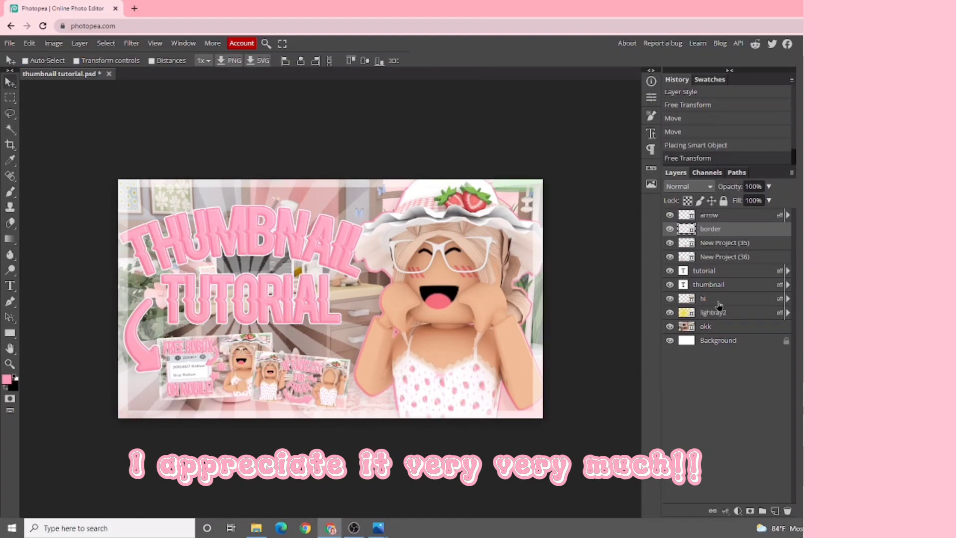
Move the border and character layers above the arrow in the layer order and duplicate the arrow layer
left_click_drag(715, 306, 689, 248)
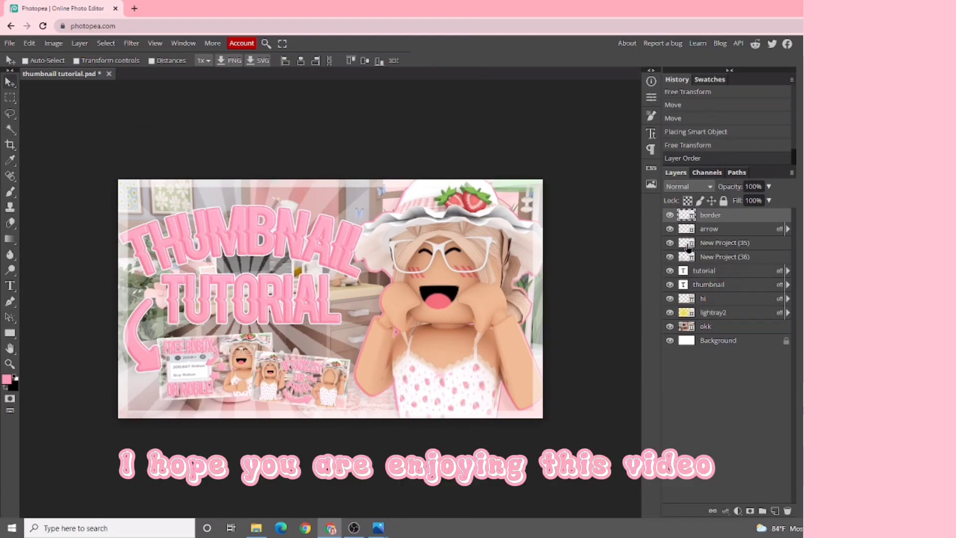
left_click(687, 271)
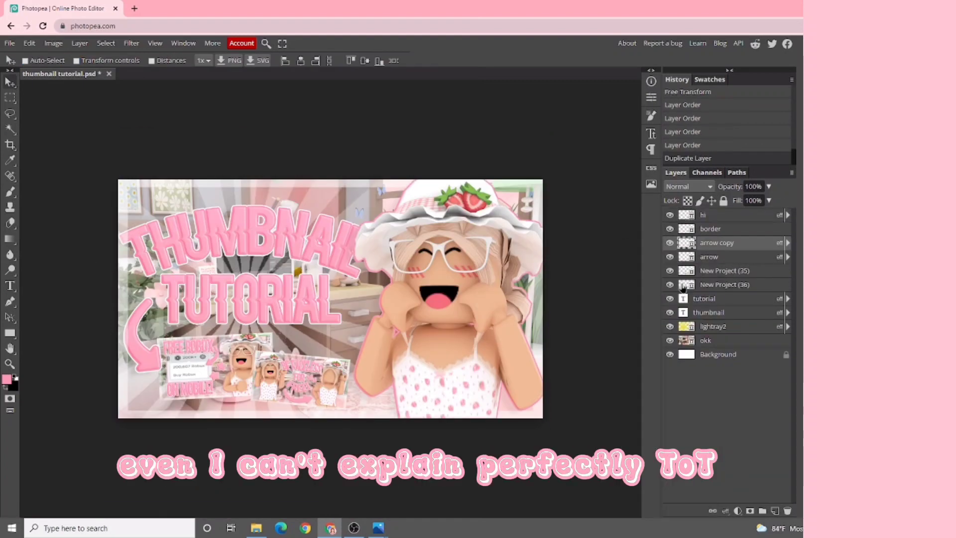
Mirror the arrow copy, rotate it to about 130.6° and place it right of "TUTORIAL", pointing at the small thumbnails
key("ctrl+t")
left_click_drag(299, 348, 358, 320)
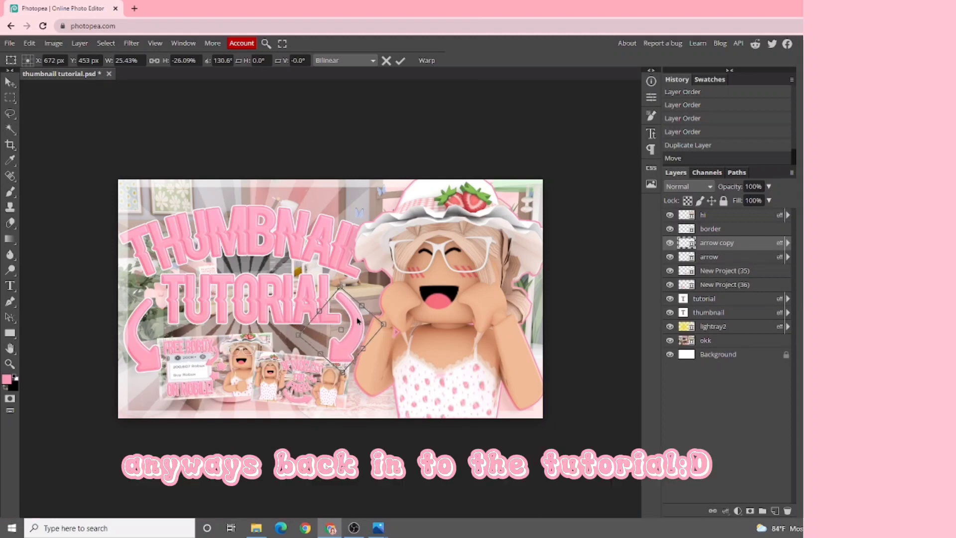
left_click(8, 86)
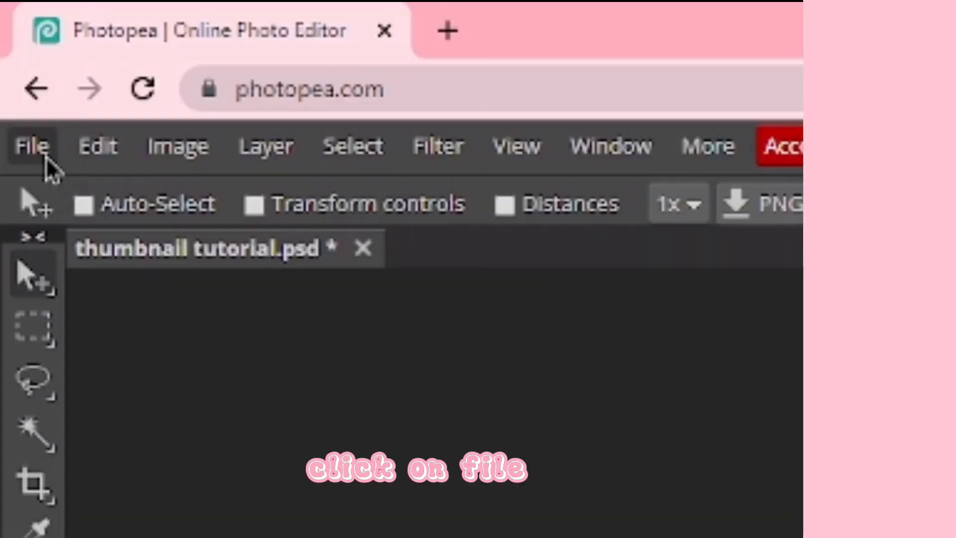
Export the thumbnail as a JPG at 1280 by 720 px with the quality set to 100%
left_click(13, 46)
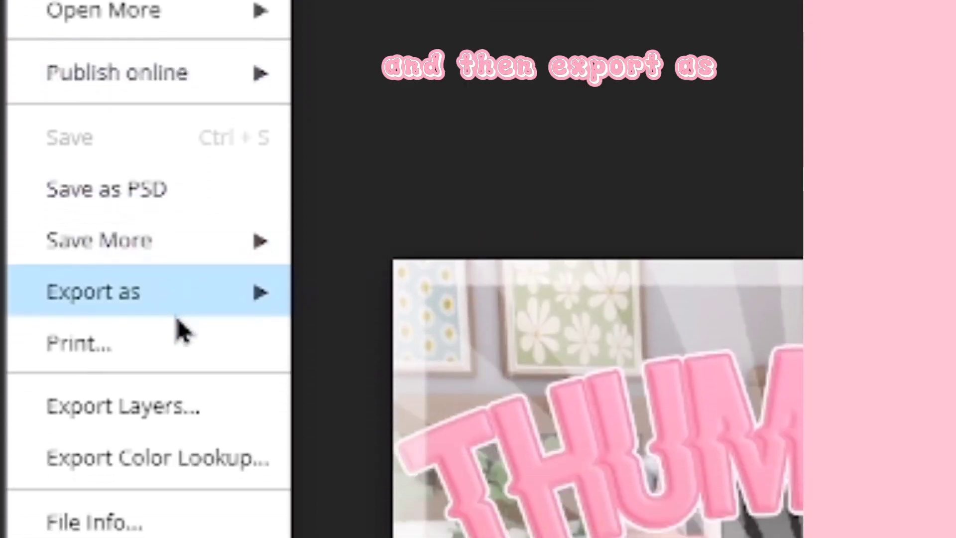
left_click(150, 298)
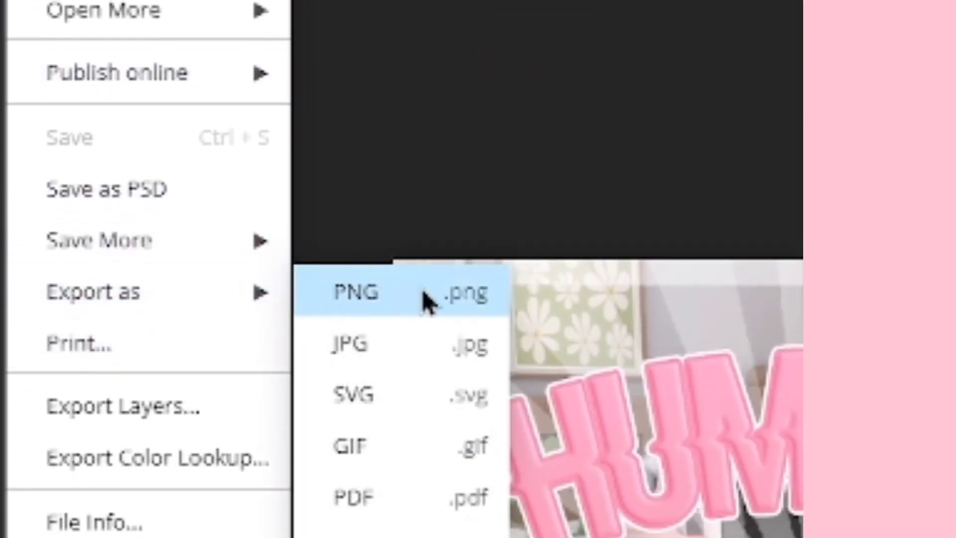
left_click(364, 355)
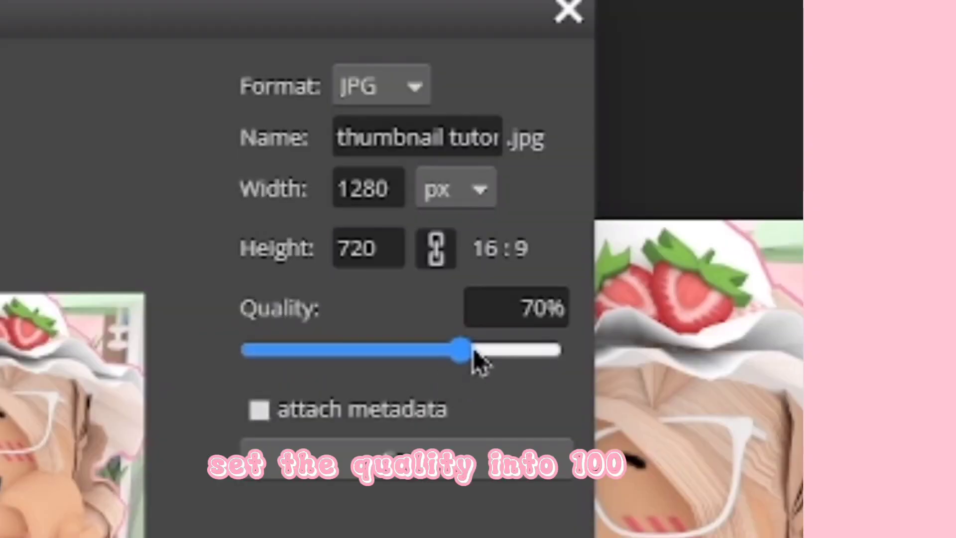
left_click_drag(410, 217, 450, 215)
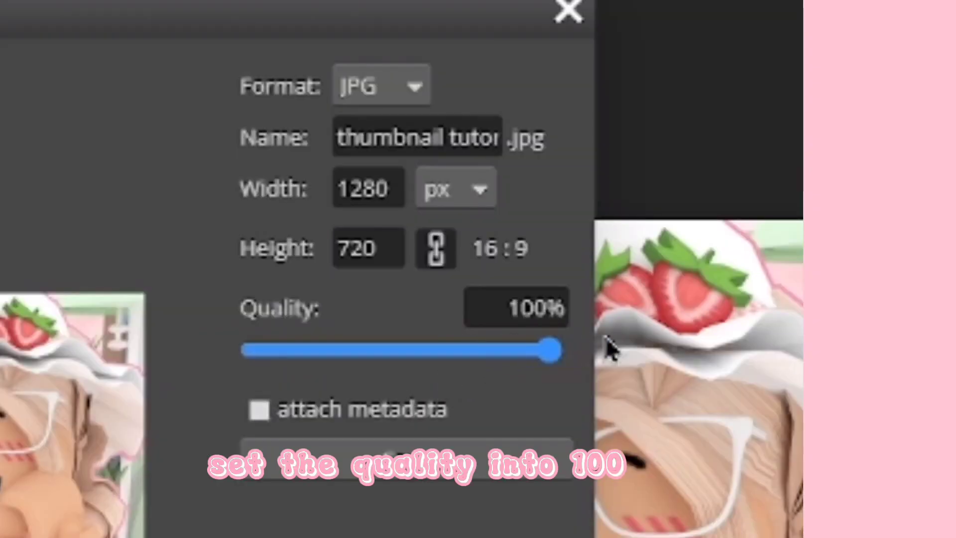
left_click(553, 305)
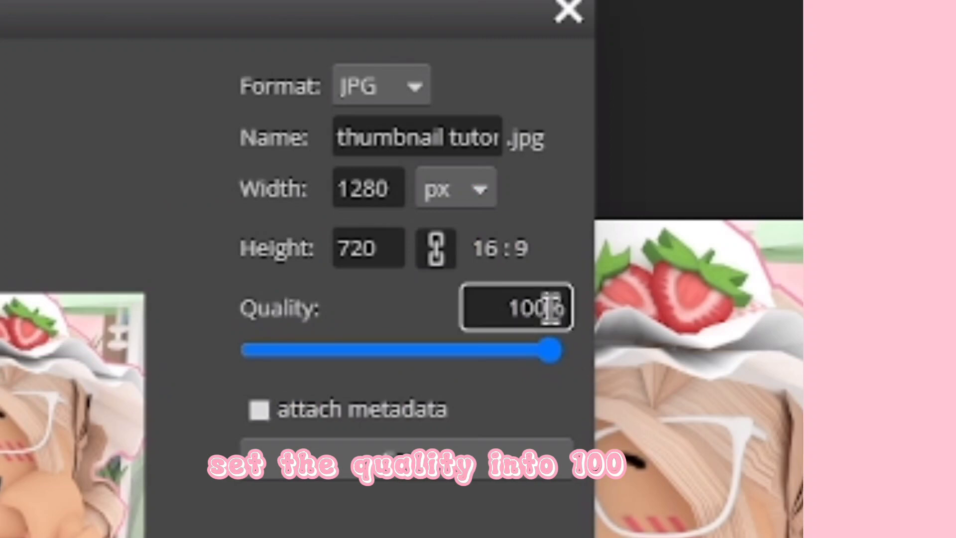
double_click(558, 304)
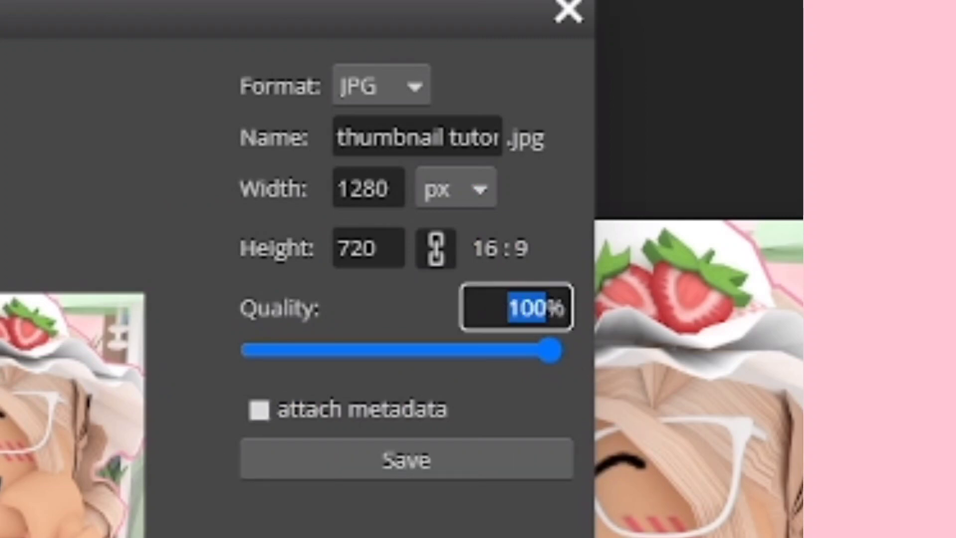
key("Return")
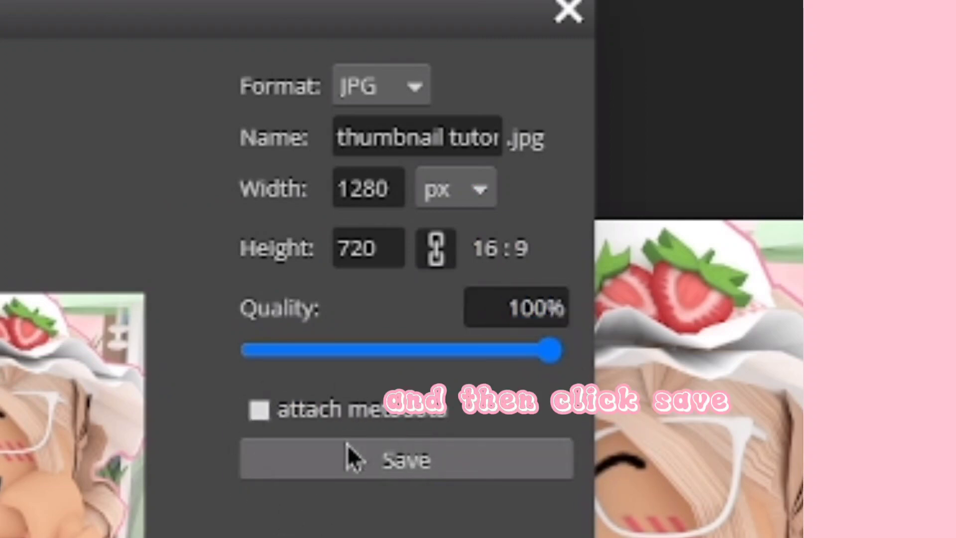
Save the JPG export and open the downloaded thumbnail tutorial.jpg for viewing
left_click(401, 468)
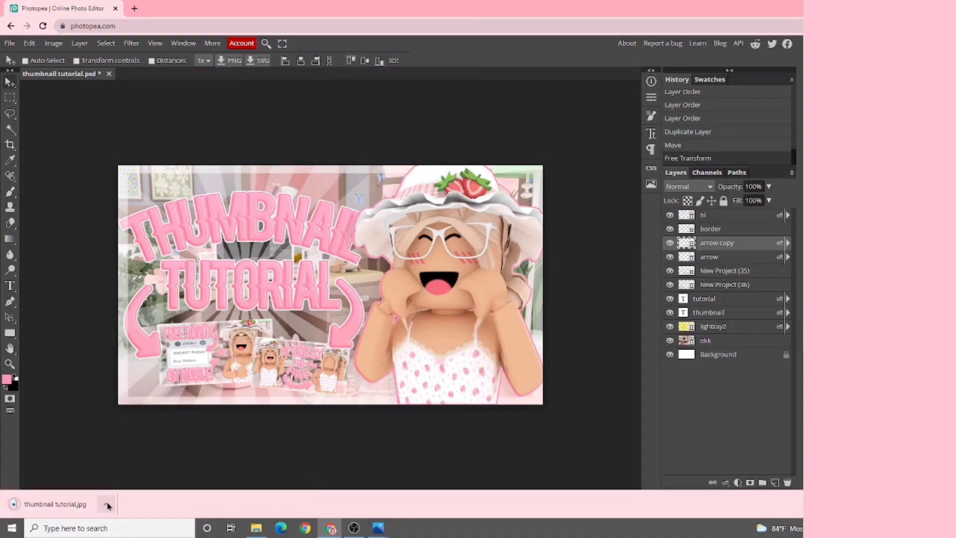
left_click(107, 505)
left_click(145, 439)
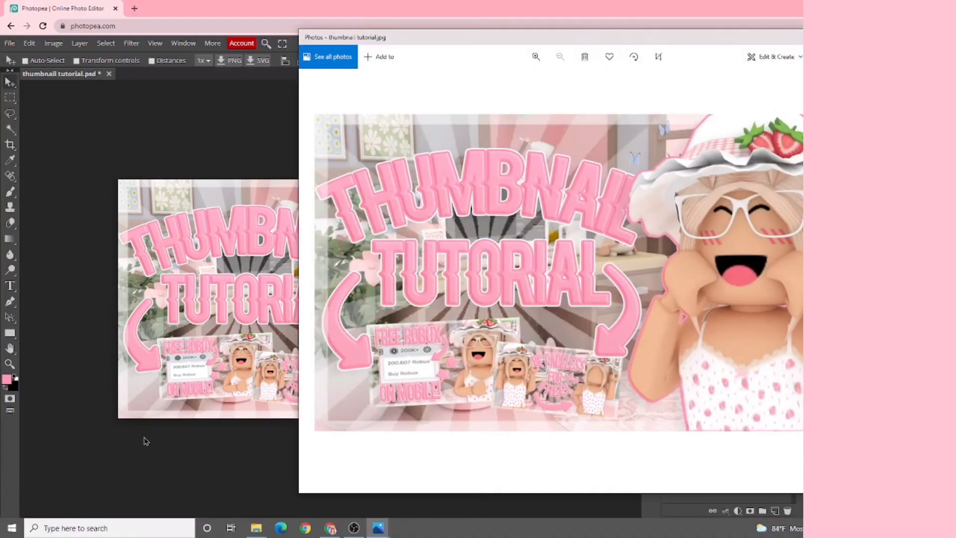